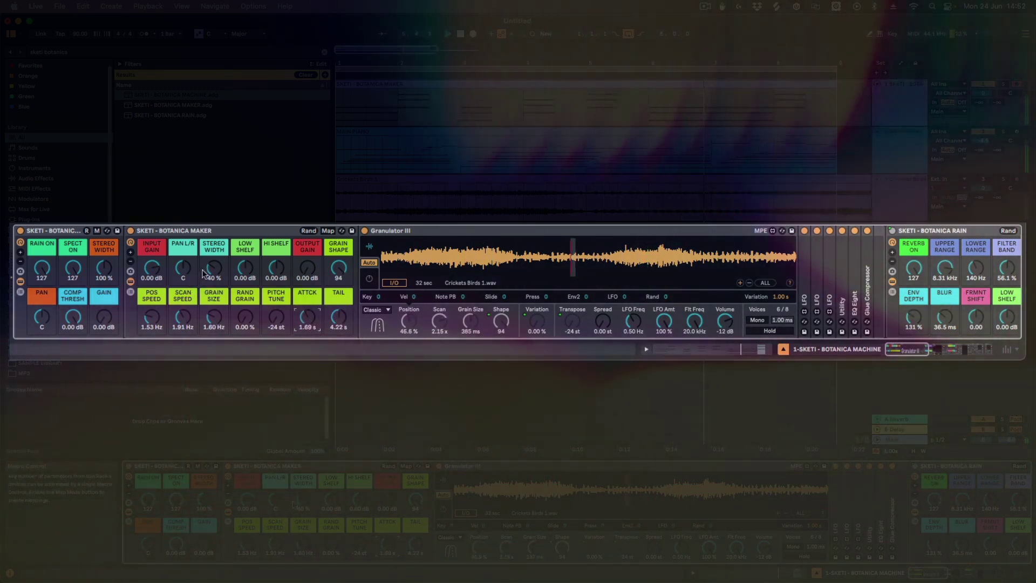
pyautogui.moveTo(203, 273); pyautogui.dragTo(204, 236)
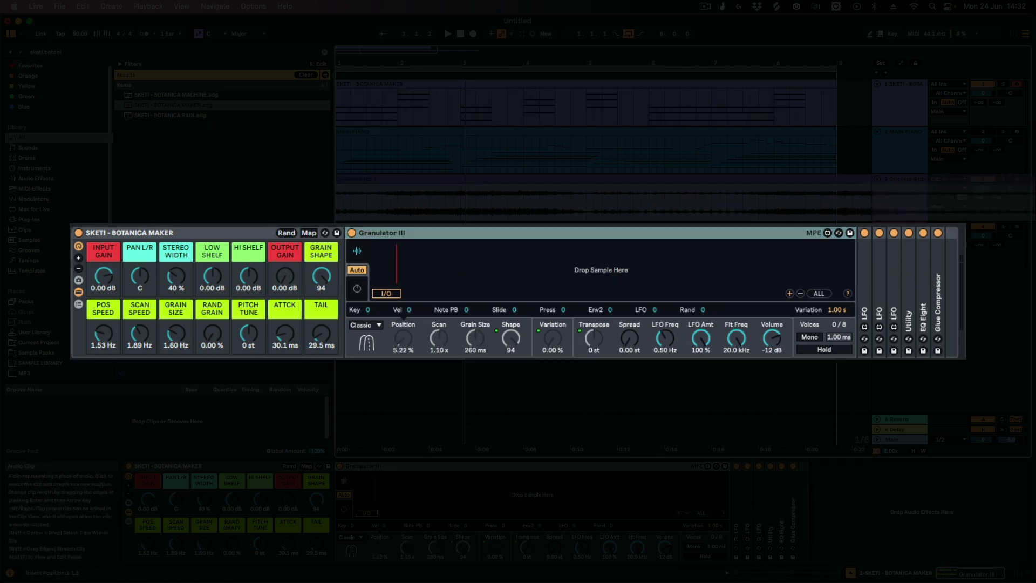
# Step: Load the Crickets Birds 1 audio clip into Granulator III as its sample
pyautogui.moveTo(558, 179); pyautogui.dragTo(643, 265)
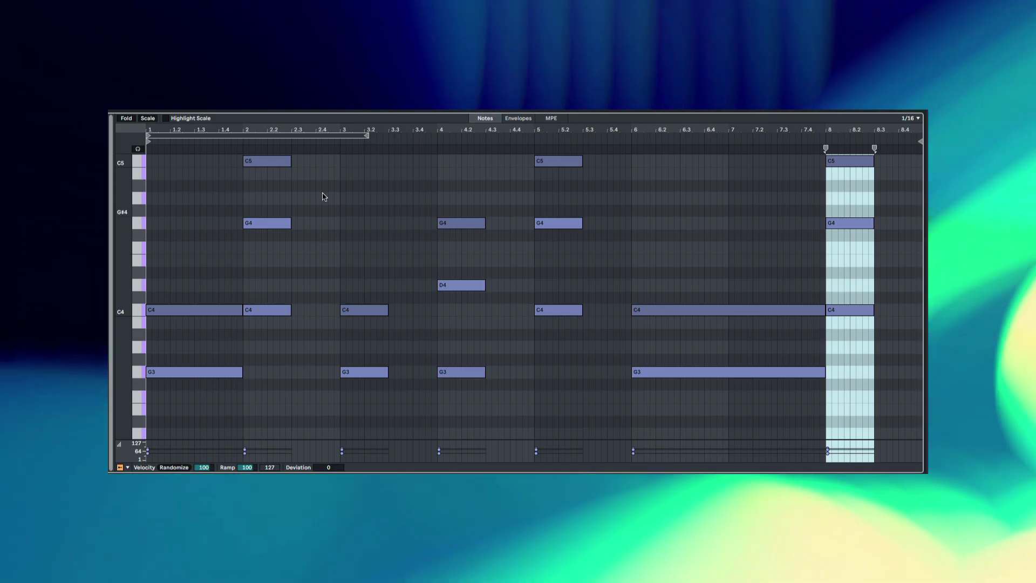
# Step: Look over the notes in the Botanica Maker MIDI clip and select the Crickets Birds 1 clip
pyautogui.scroll(-4, 254, 336)
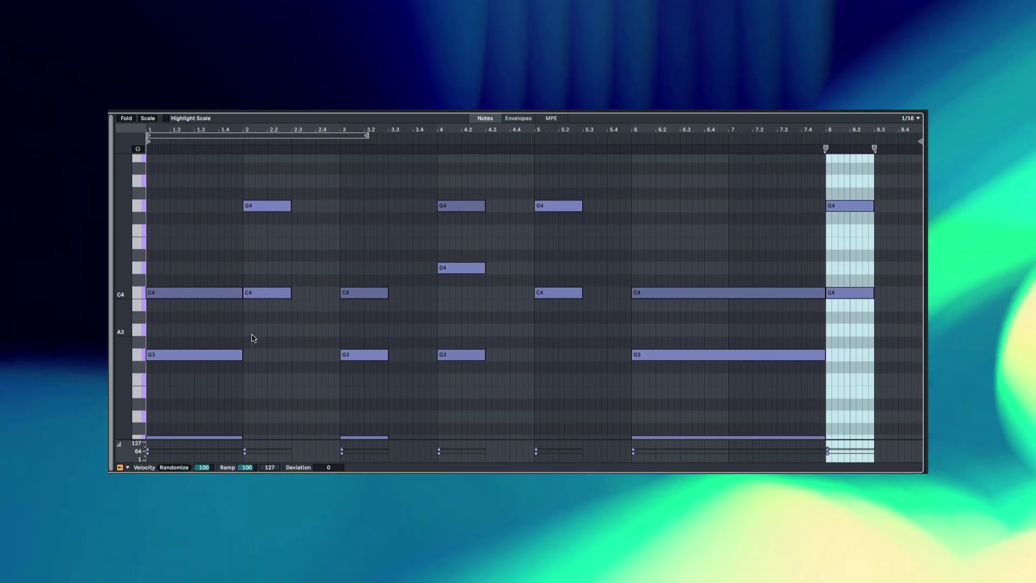
pyautogui.scroll(5, 248, 232)
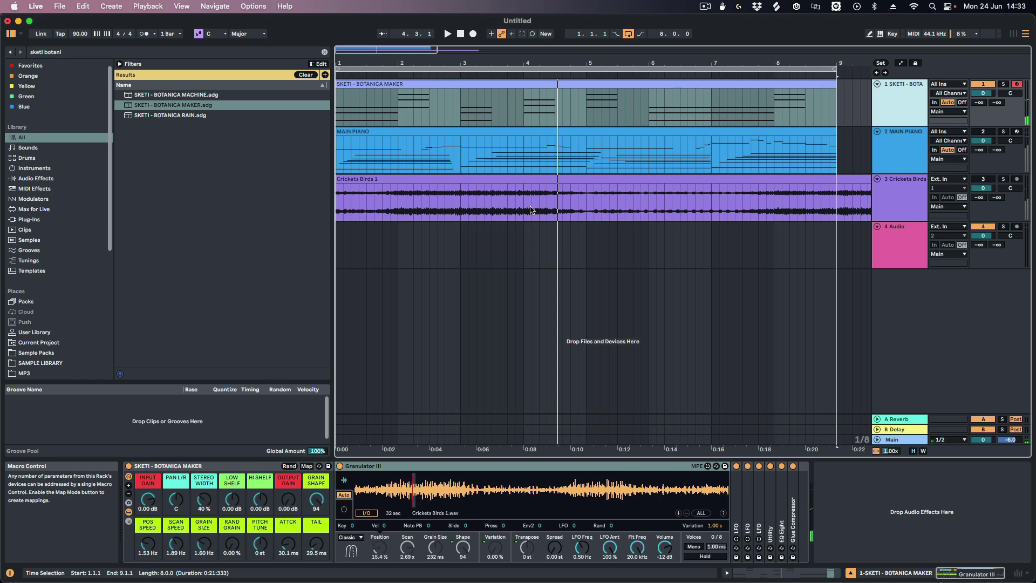
pyautogui.click(533, 181)
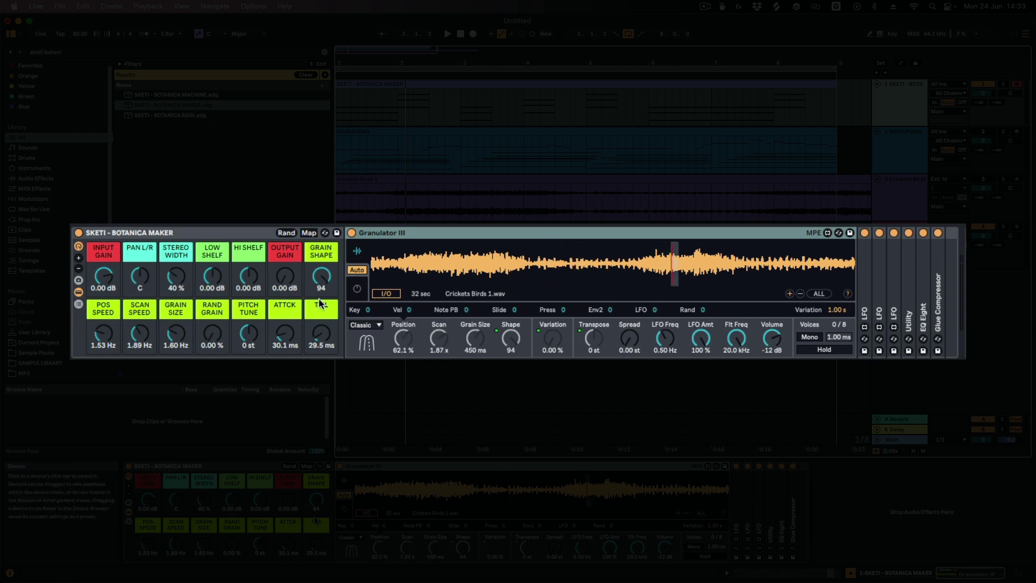
# Step: Unfold the Position LFO, try the Pos Speed macro at 4.00 Hz and 1.00 Hz, and set it to 2.37 Hz
pyautogui.doubleClick(864, 318)
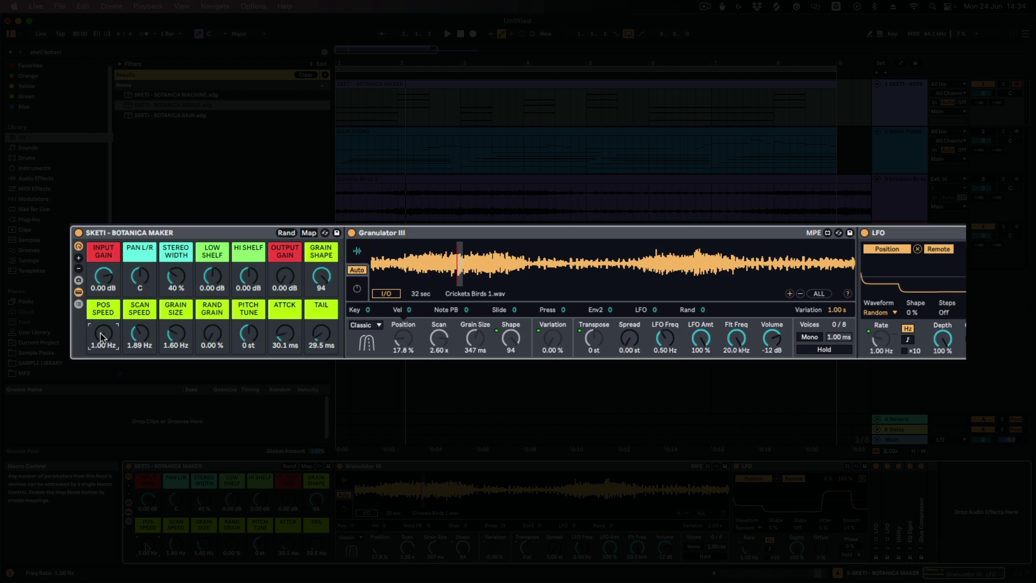
pyautogui.moveTo(100, 337); pyautogui.dragTo(100, 315)
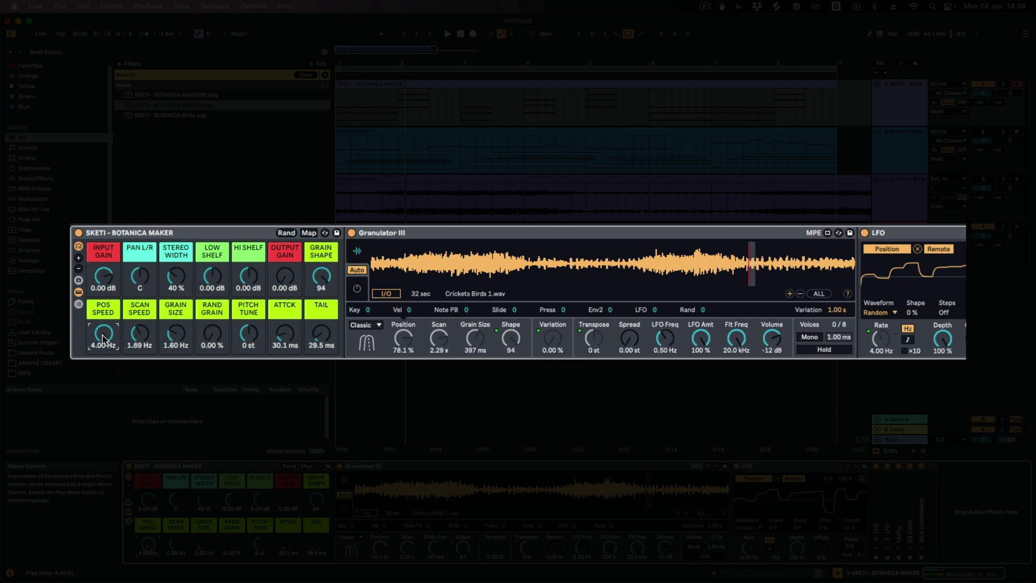
pyautogui.moveTo(105, 340); pyautogui.dragTo(105, 363)
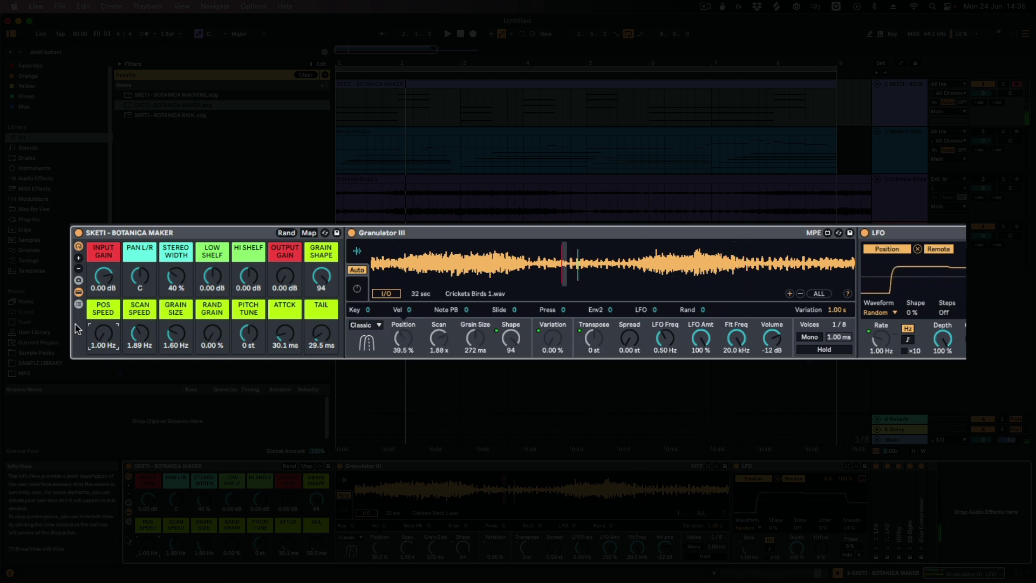
pyautogui.moveTo(110, 339); pyautogui.dragTo(111, 320)
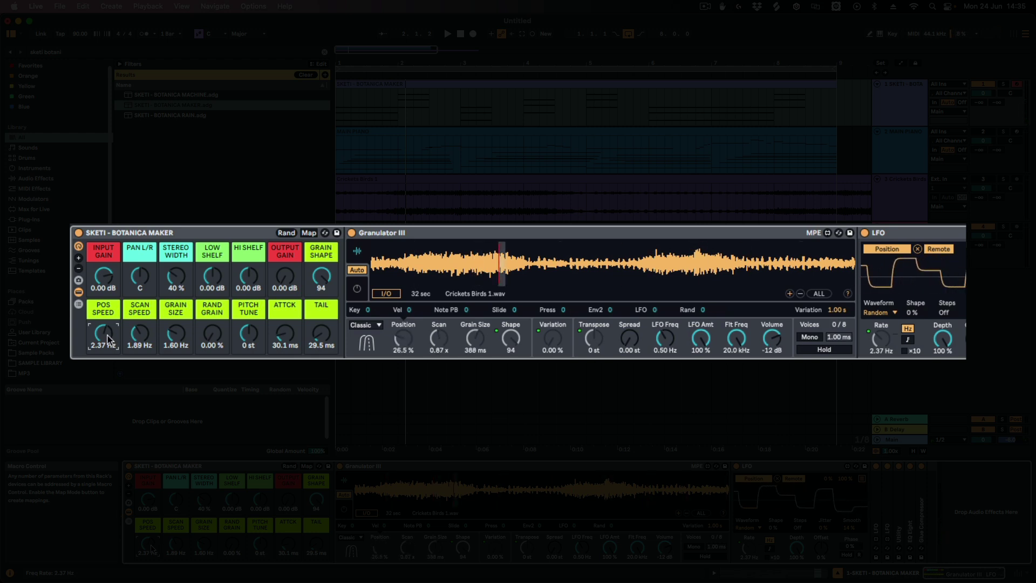
# Step: Unfold the LFO mapped to Grain Size and set the Grain Size macro to 1.40 Hz
pyautogui.doubleClick(876, 475)
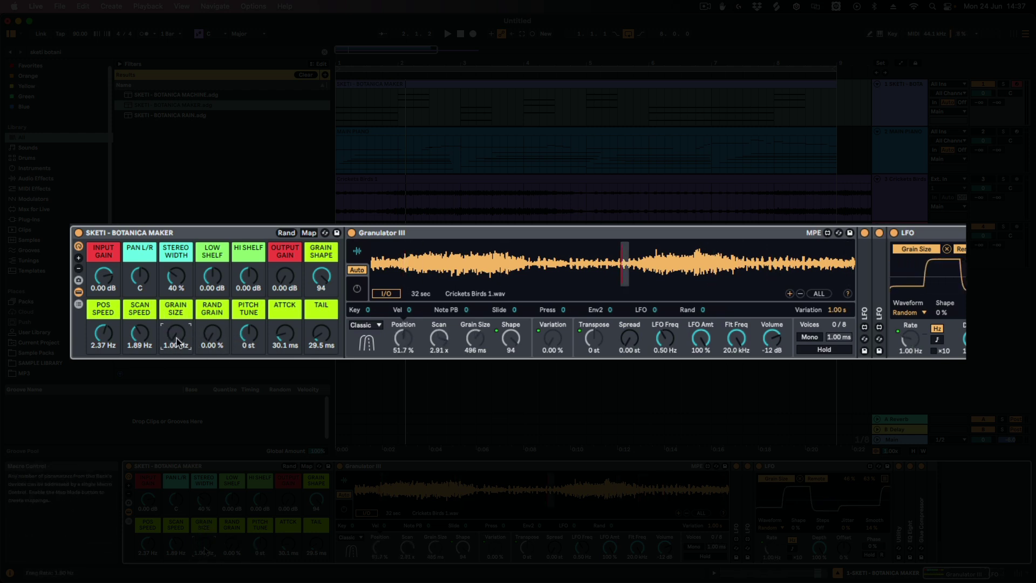
pyautogui.moveTo(174, 349); pyautogui.dragTo(178, 335)
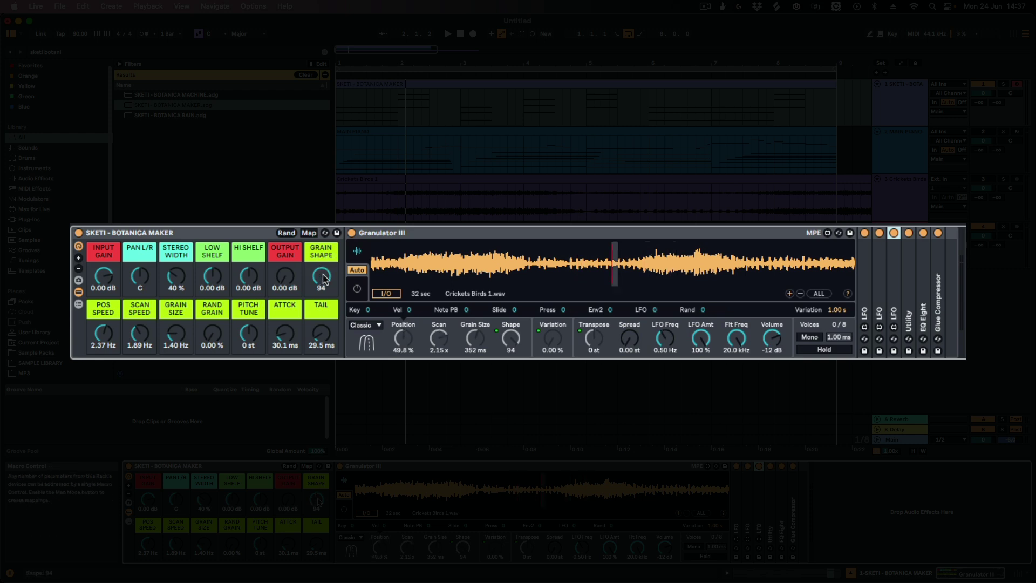
# Step: Audition the Grain Shape macro at 31 and 8, and bring it back up to 94
pyautogui.moveTo(323, 279); pyautogui.dragTo(323, 322)
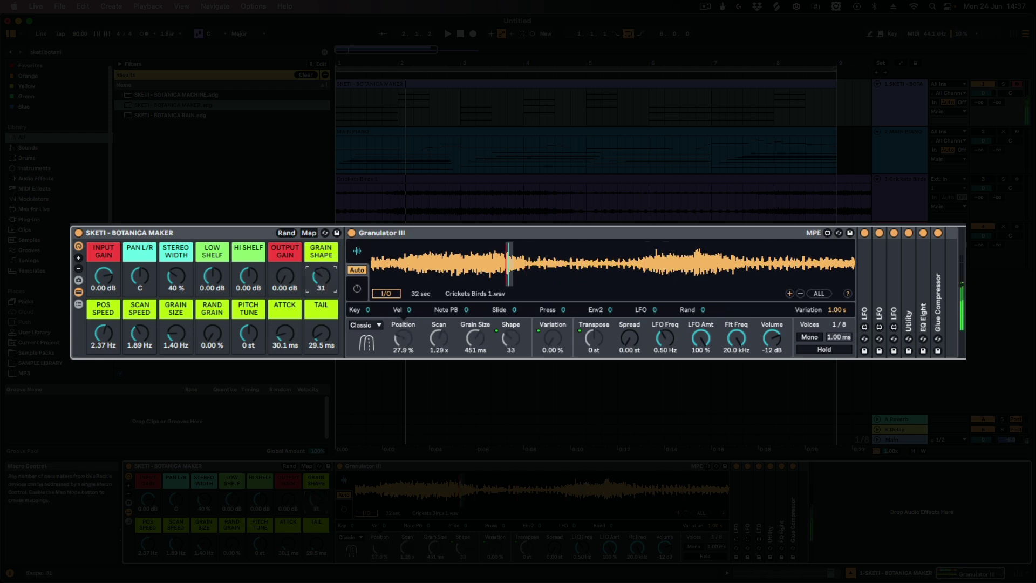
pyautogui.moveTo(324, 278); pyautogui.dragTo(324, 282)
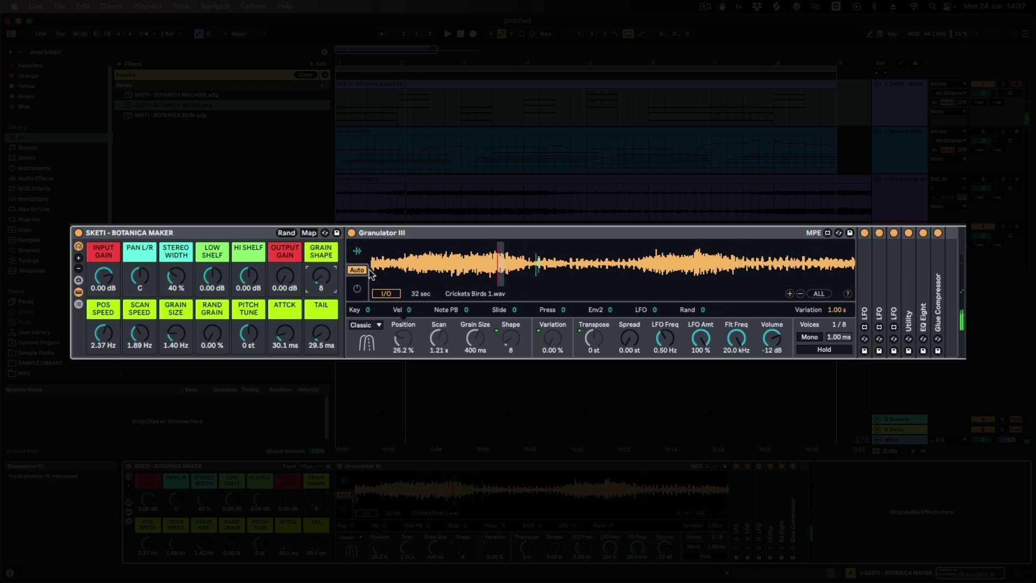
pyautogui.moveTo(325, 268); pyautogui.dragTo(324, 229)
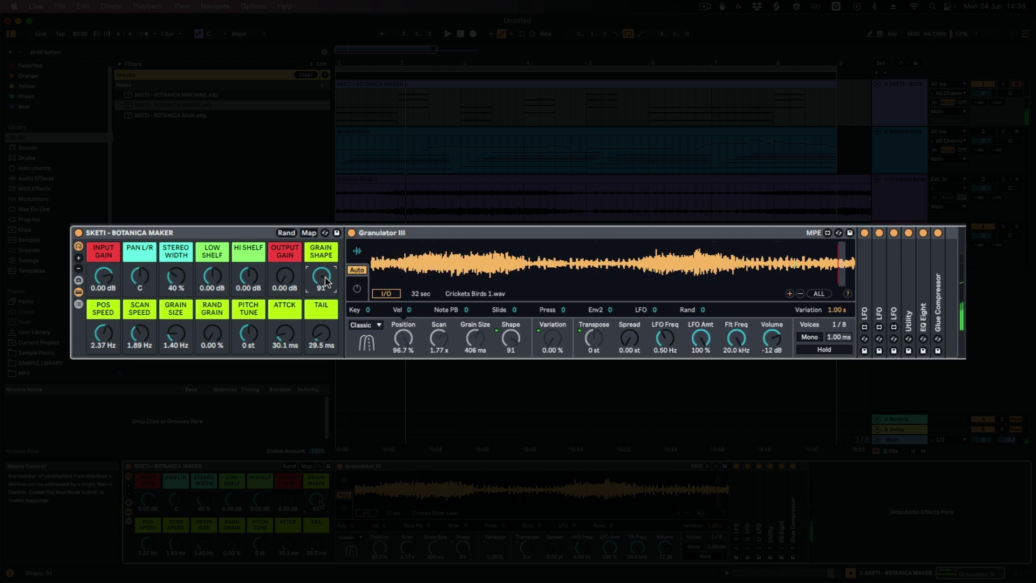
pyautogui.moveTo(326, 281); pyautogui.dragTo(326, 259)
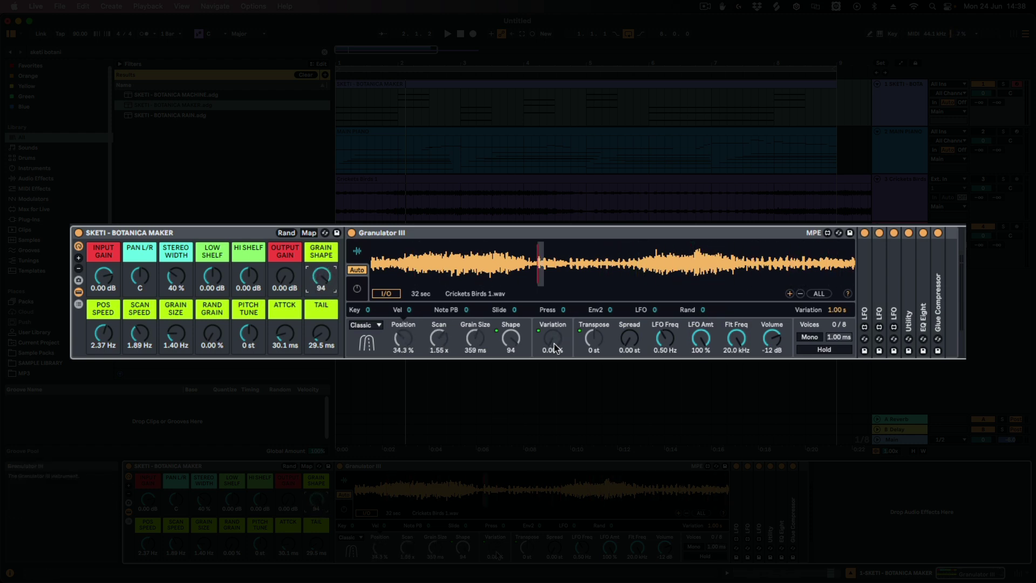
# Step: Raise the Rand Grain macro to 100 % so that Granulator III's Variation follows it
pyautogui.moveTo(552, 342); pyautogui.dragTo(552, 308)
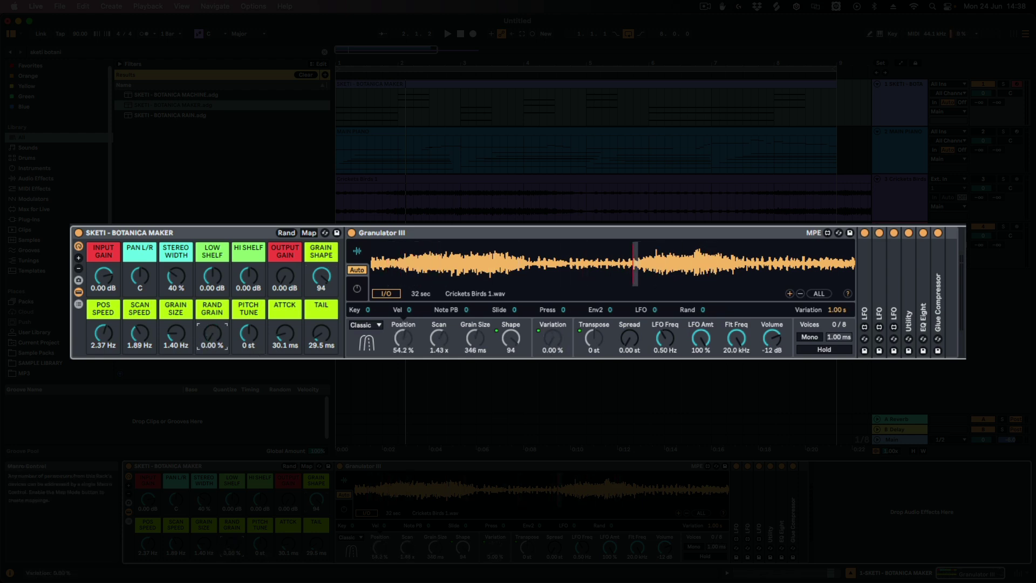
pyautogui.moveTo(212, 334); pyautogui.dragTo(214, 344)
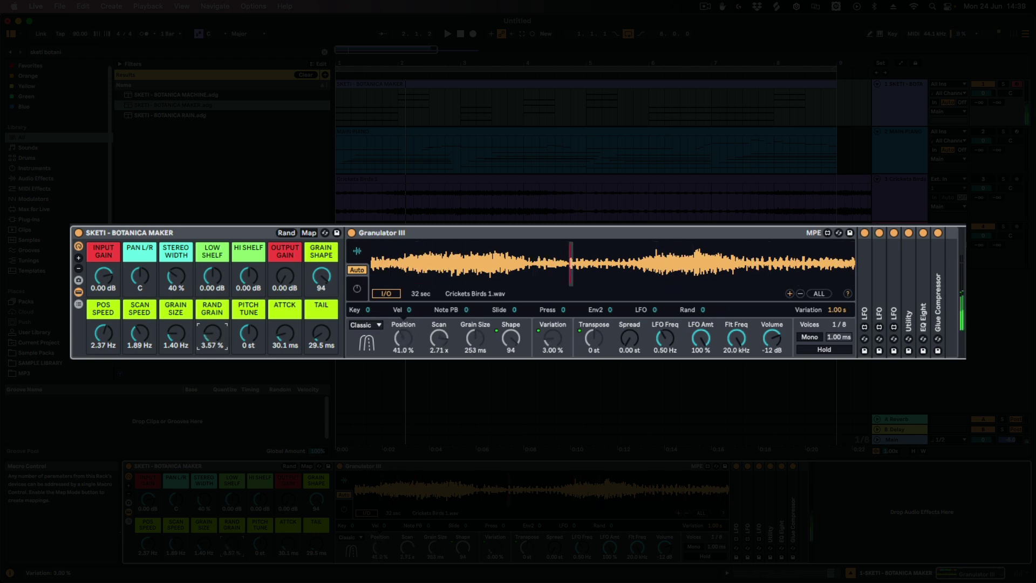
pyautogui.moveTo(213, 336); pyautogui.dragTo(213, 302)
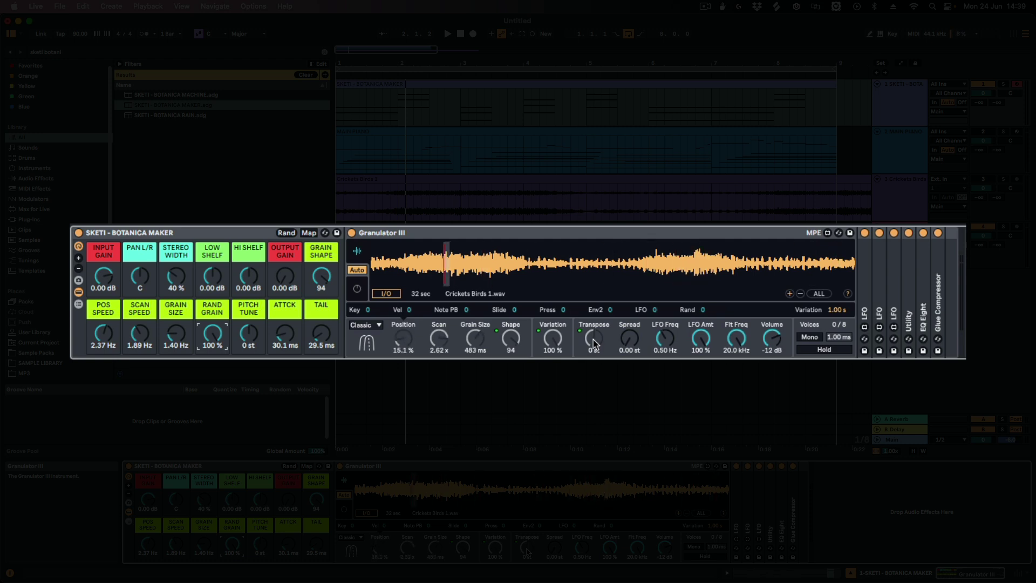
# Step: Audition the Pitch Tune macro between -24 st and +24 st and return it to 0 st
pyautogui.click(248, 333)
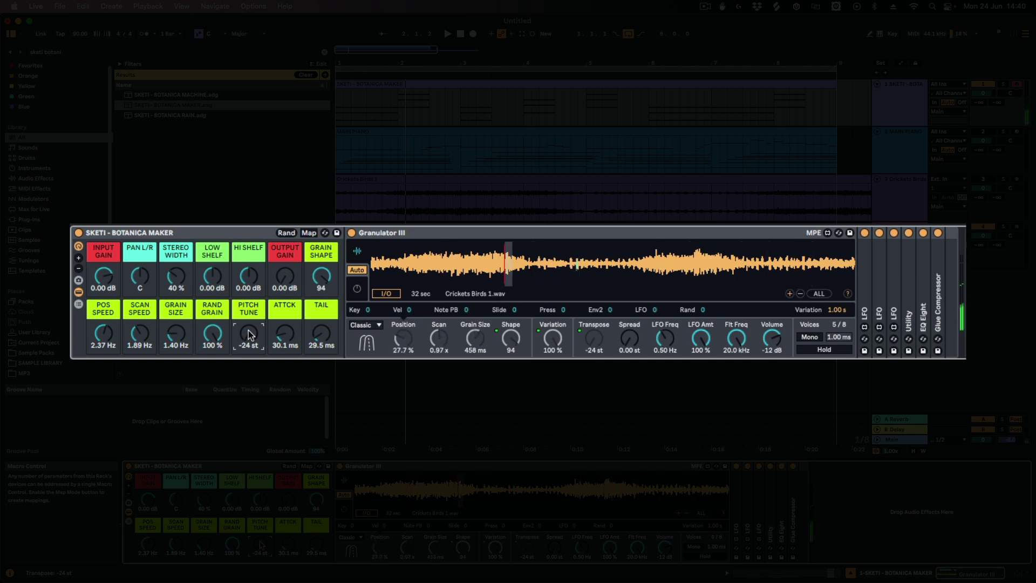
pyautogui.moveTo(248, 331); pyautogui.dragTo(248, 312)
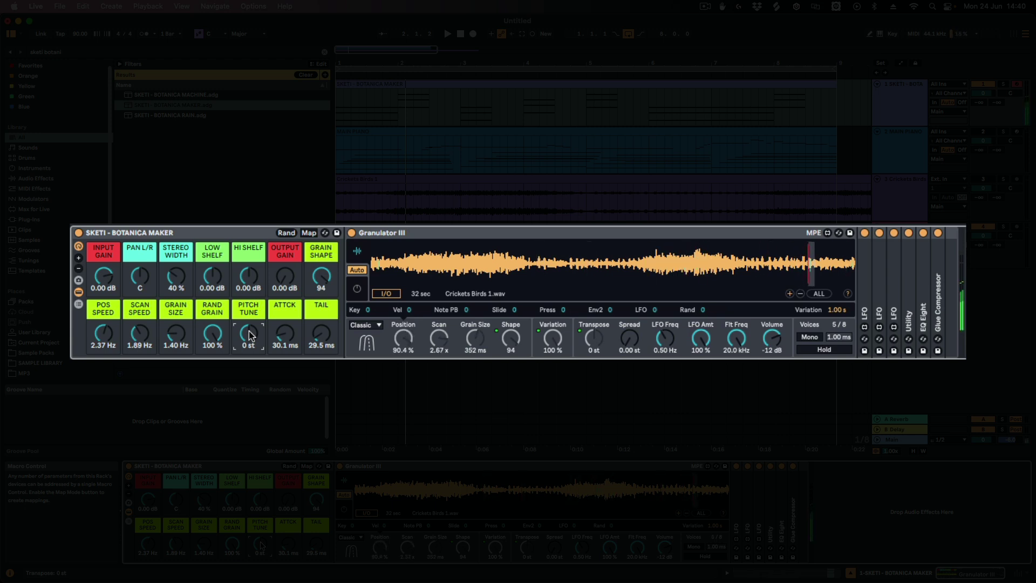
pyautogui.moveTo(248, 331); pyautogui.dragTo(249, 313)
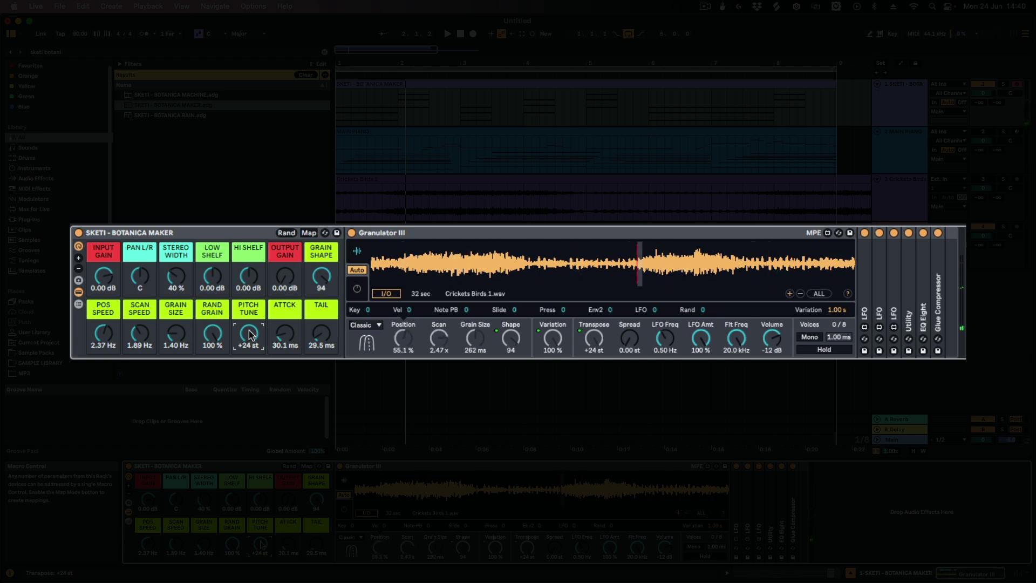
pyautogui.moveTo(250, 335); pyautogui.dragTo(249, 389)
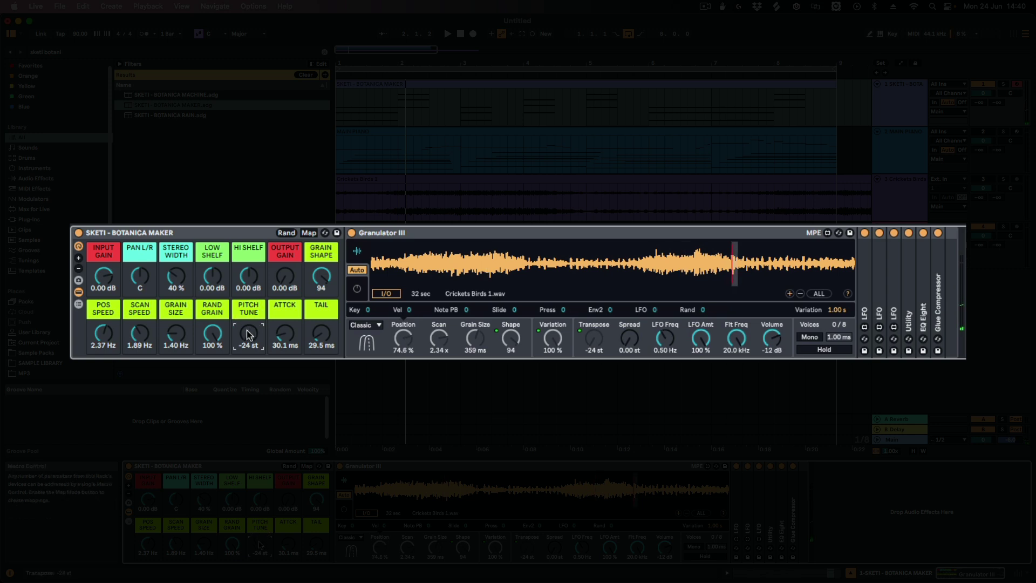
pyautogui.moveTo(248, 324); pyautogui.dragTo(248, 303)
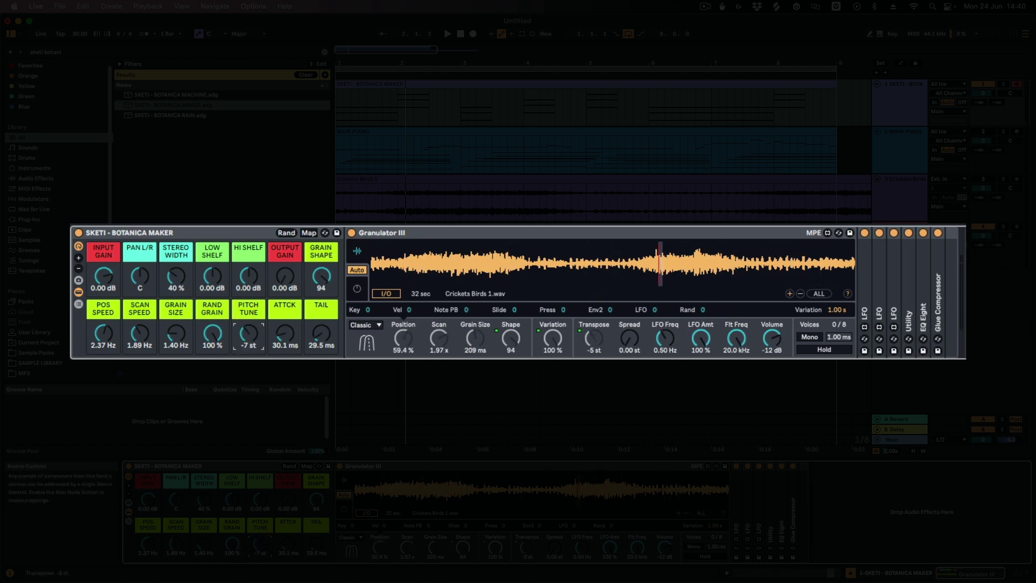
pyautogui.moveTo(251, 332); pyautogui.dragTo(246, 334)
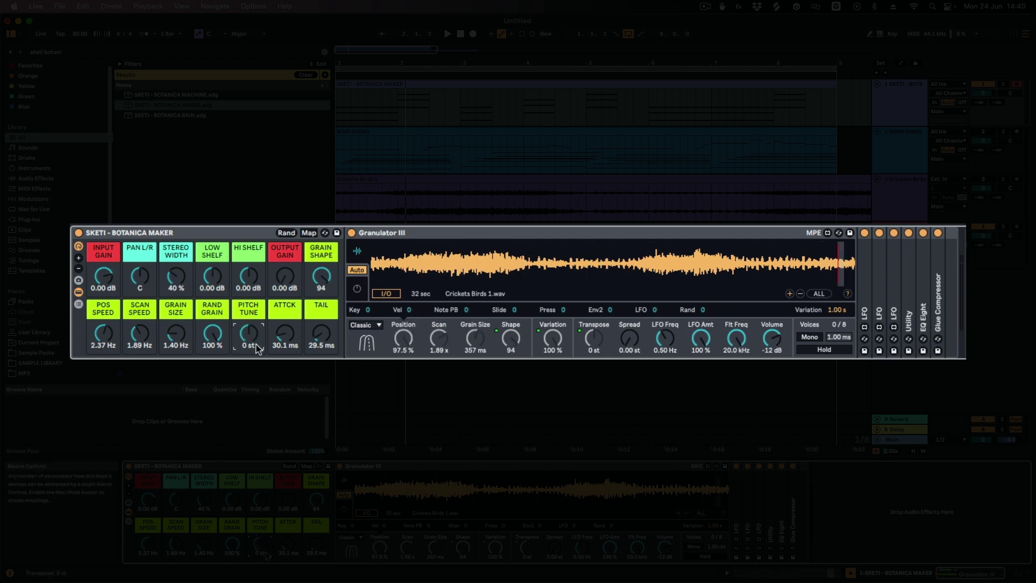
# Step: Show Granulator III's envelopes, set the Attack macro to 1.13 s and Tail to 3.02 s, and audition the clip
pyautogui.click(354, 290)
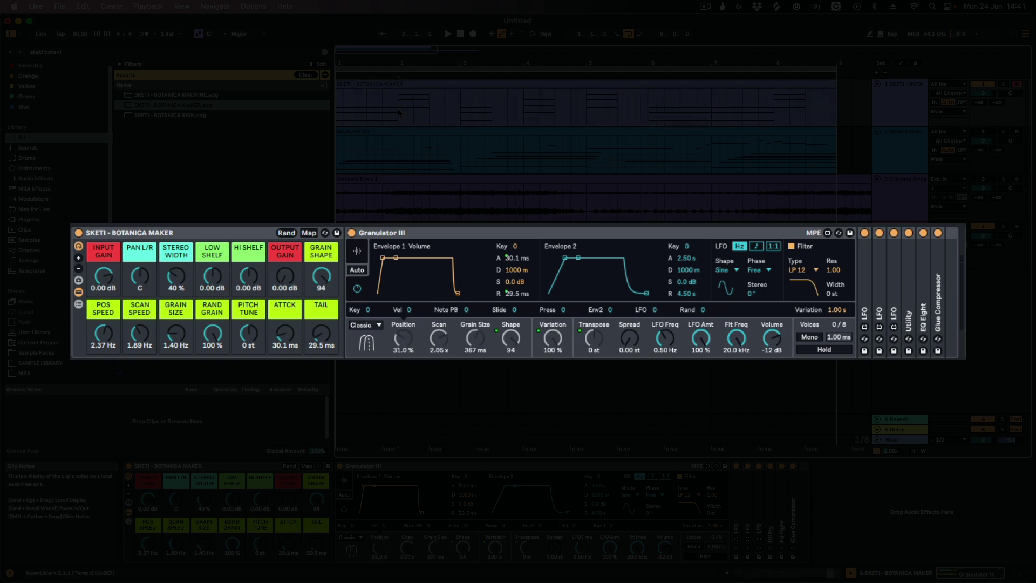
pyautogui.moveTo(285, 335); pyautogui.dragTo(284, 310)
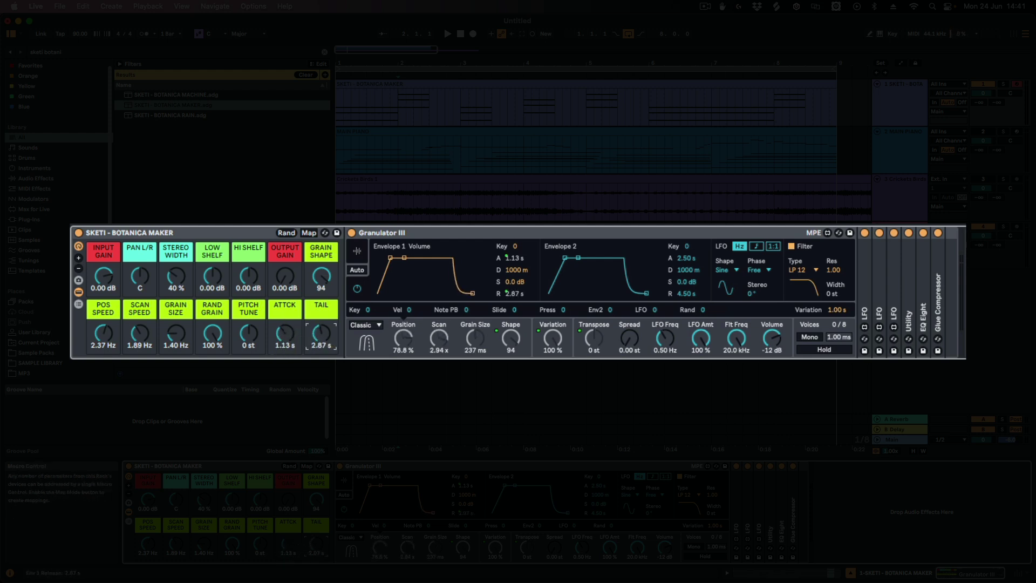
pyautogui.click(408, 111)
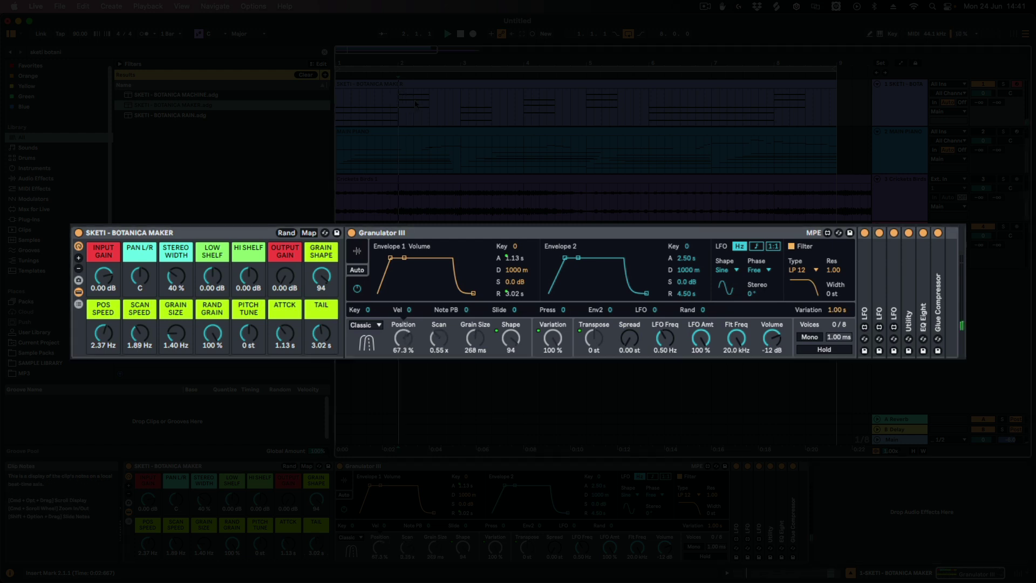
pyautogui.click(480, 85)
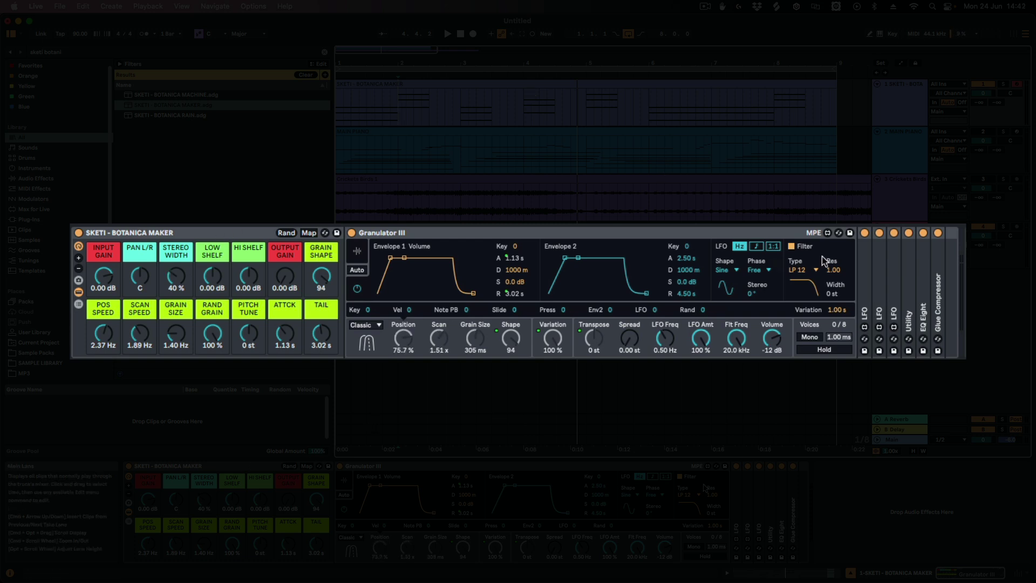
# Step: Unfold the Utility device, try the Input Gain macro at 10.0 dB, and return it to 0.00 dB
pyautogui.doubleClick(912, 276)
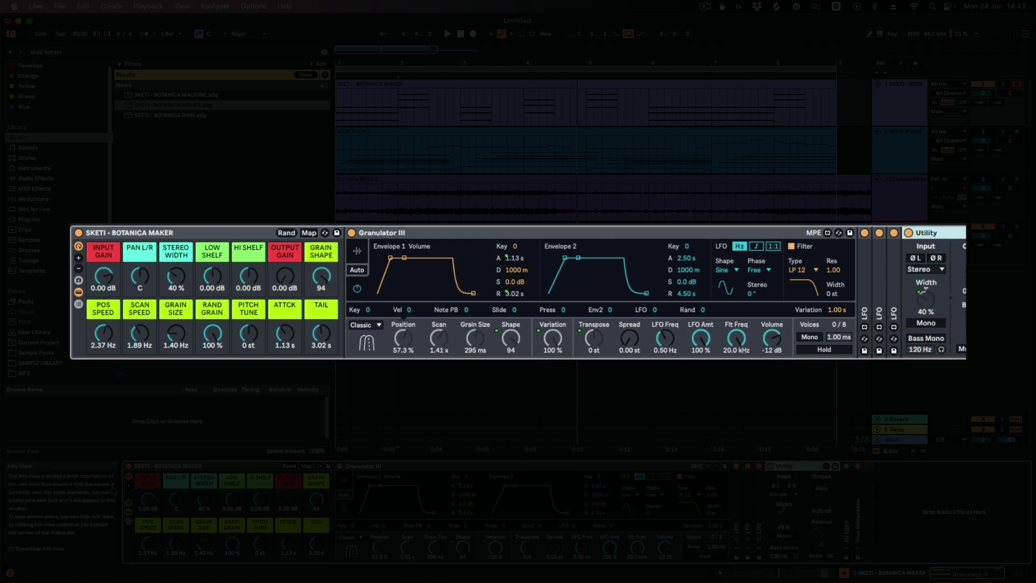
pyautogui.moveTo(104, 277); pyautogui.dragTo(104, 289)
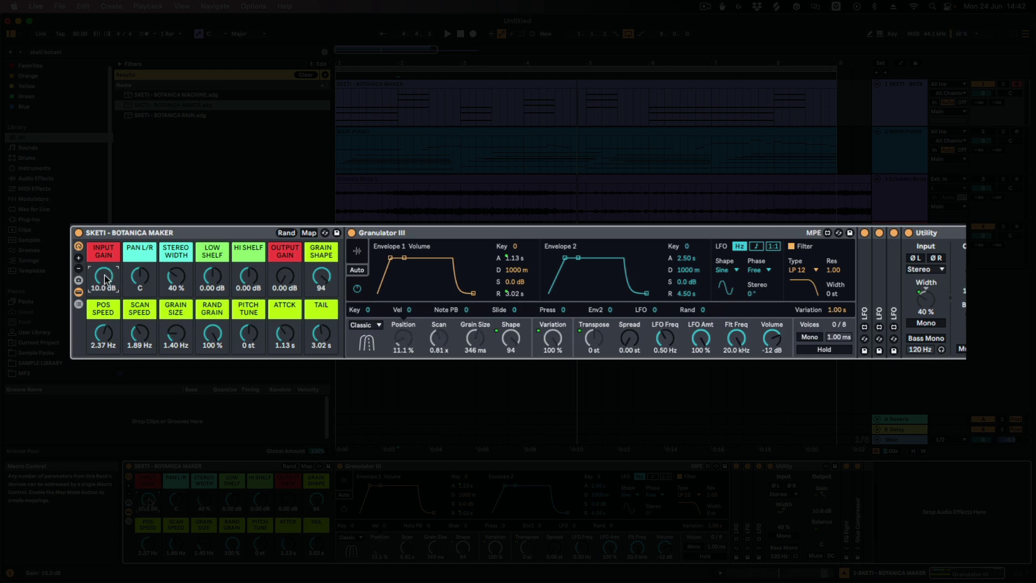
pyautogui.moveTo(101, 276); pyautogui.dragTo(101, 281)
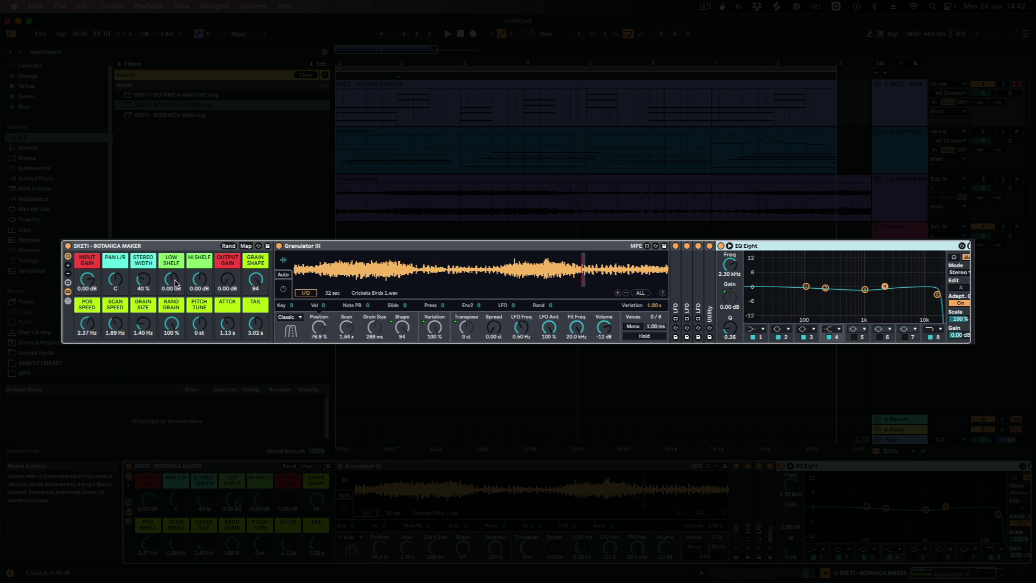
# Step: Try cutting and boosting the Low Shelf and Hi Shelf macros against the EQ Eight curve, and reset both to 0.00 dB
pyautogui.moveTo(171, 278); pyautogui.dragTo(171, 311)
pyautogui.doubleClick(176, 278)
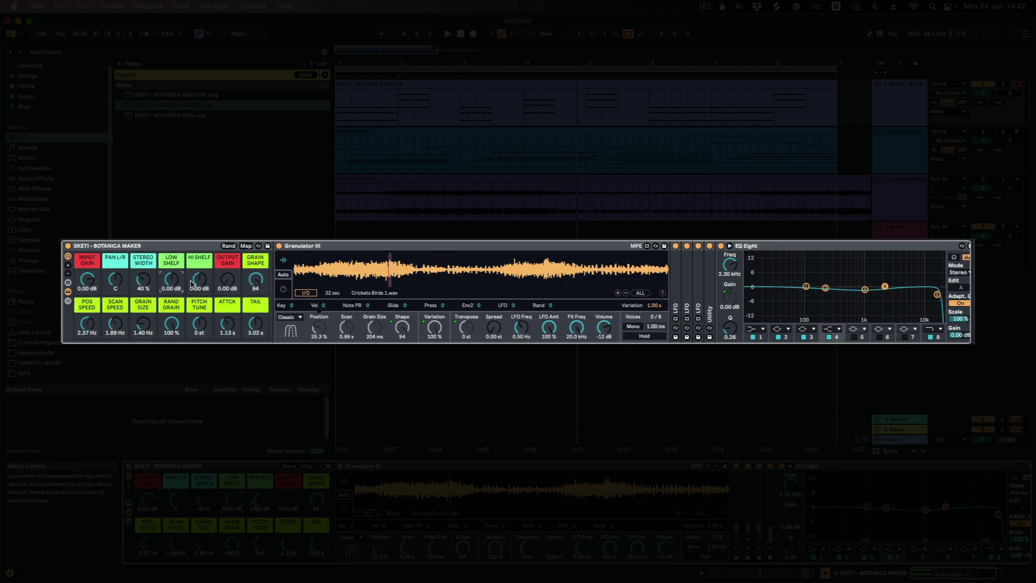
pyautogui.moveTo(200, 278); pyautogui.dragTo(200, 249)
pyautogui.doubleClick(199, 279)
pyautogui.moveTo(199, 279); pyautogui.dragTo(171, 307)
pyautogui.doubleClick(199, 279)
pyautogui.doubleClick(200, 279)
pyautogui.doubleClick(171, 279)
pyautogui.doubleClick(171, 279)
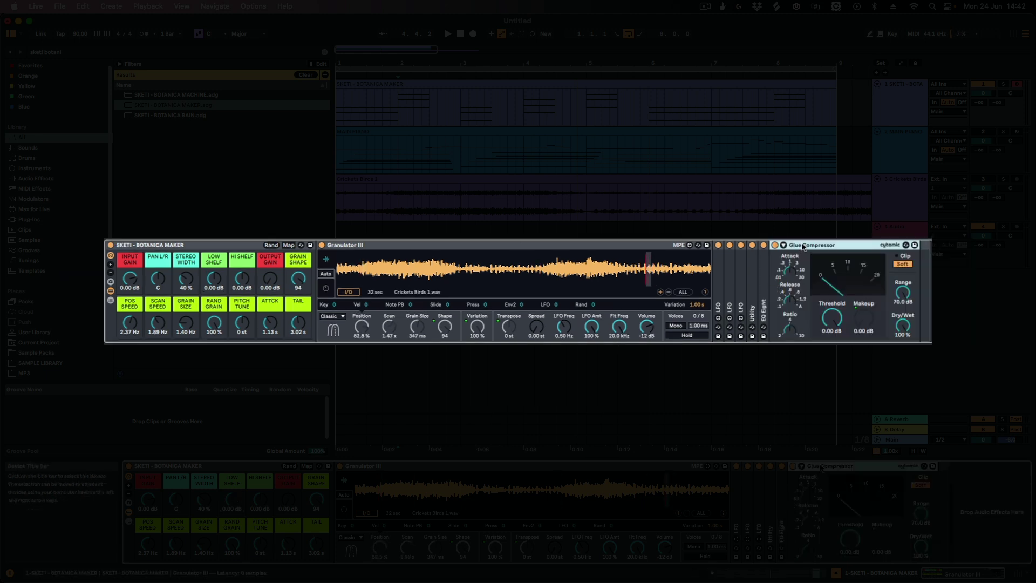
# Step: Try raising the Output Gain macro, return it to 0.00 dB, and select the Glue Compressor device
pyautogui.moveTo(268, 282); pyautogui.dragTo(268, 267)
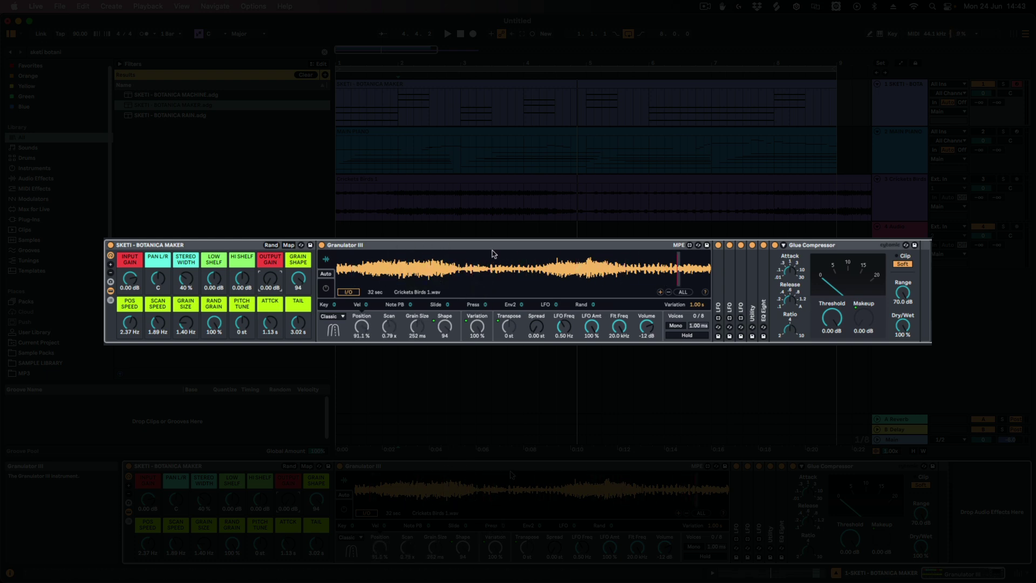
pyautogui.click(861, 246)
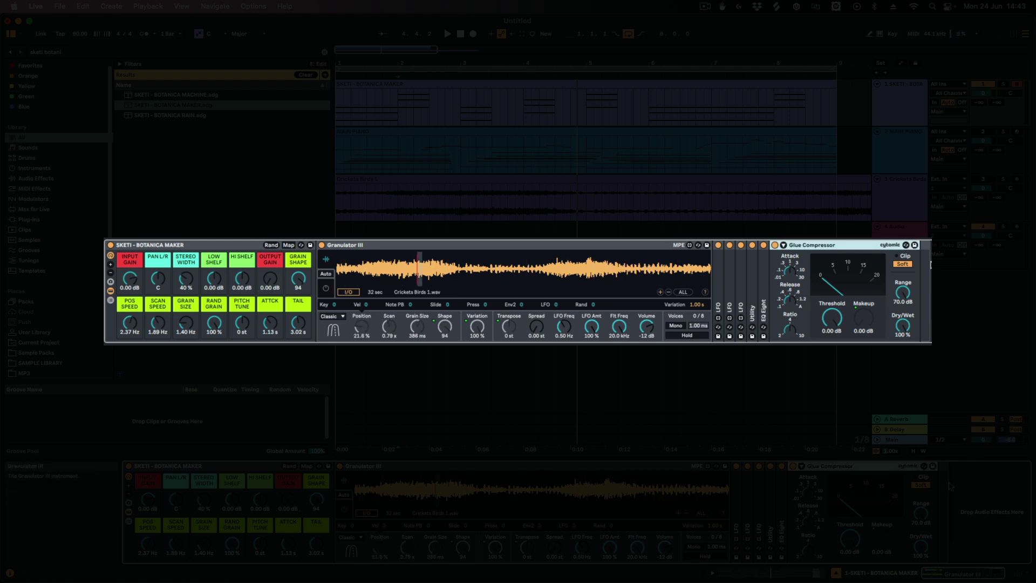
# Step: Try the Output Gain macro at 2.05 dB against the Glue Compressor's Makeup control
pyautogui.moveTo(270, 279)
pyautogui.mouseDown()
pyautogui.moveTo(270, 264)
pyautogui.moveTo(270, 285)
pyautogui.mouseUp()
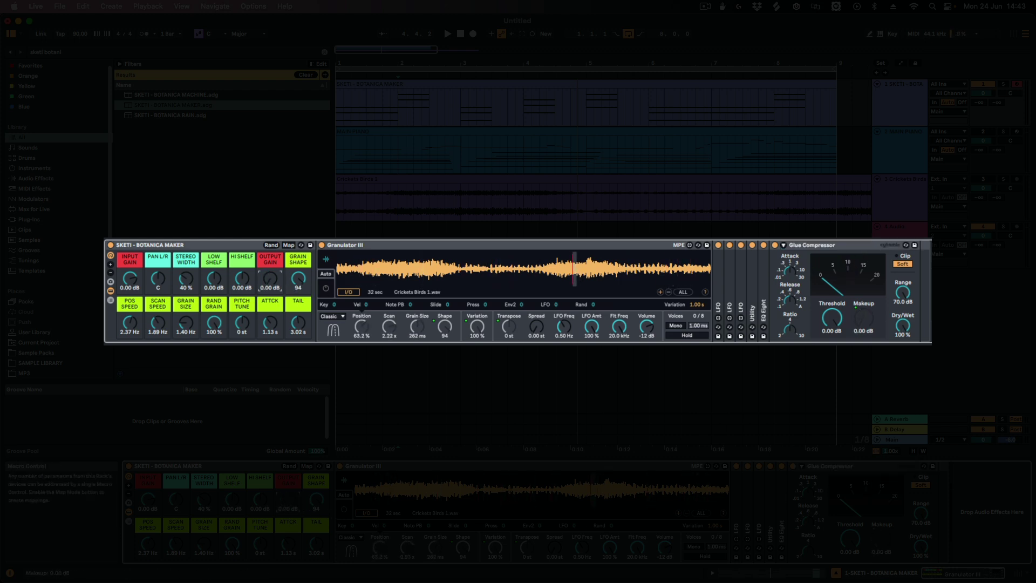
pyautogui.click(119, 269)
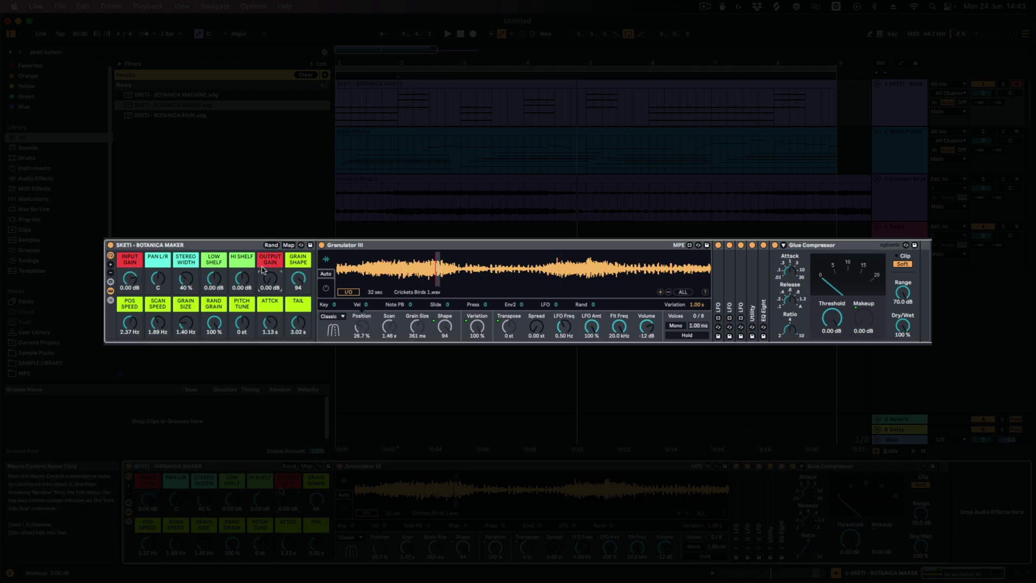
pyautogui.moveTo(270, 278); pyautogui.dragTo(269, 273)
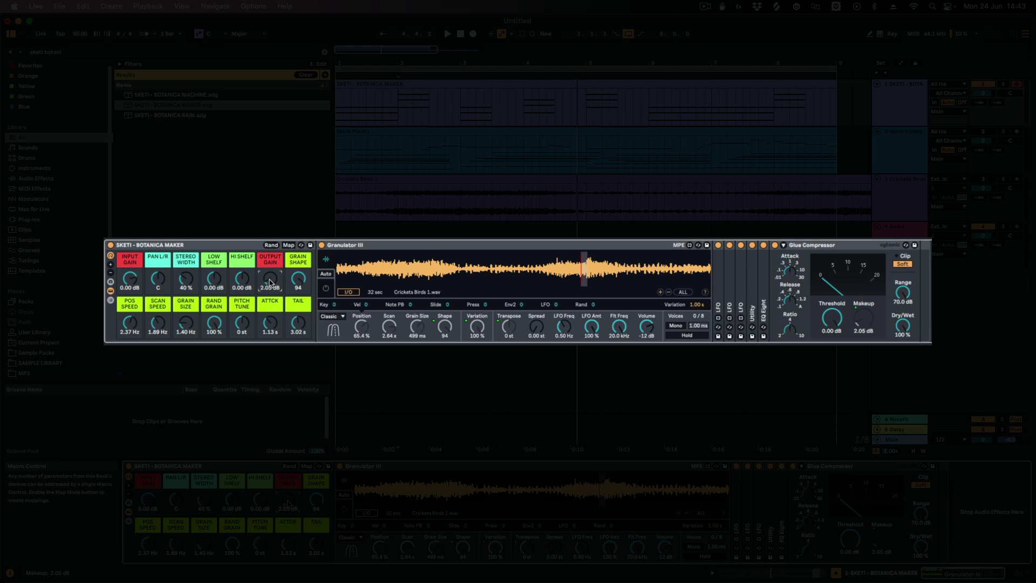
# Step: Play the arrangement, turn off solo on the MAIN PIANO track so the Botanica Maker texture plays alongside, and lower the piano's volume
pyautogui.click(786, 150)
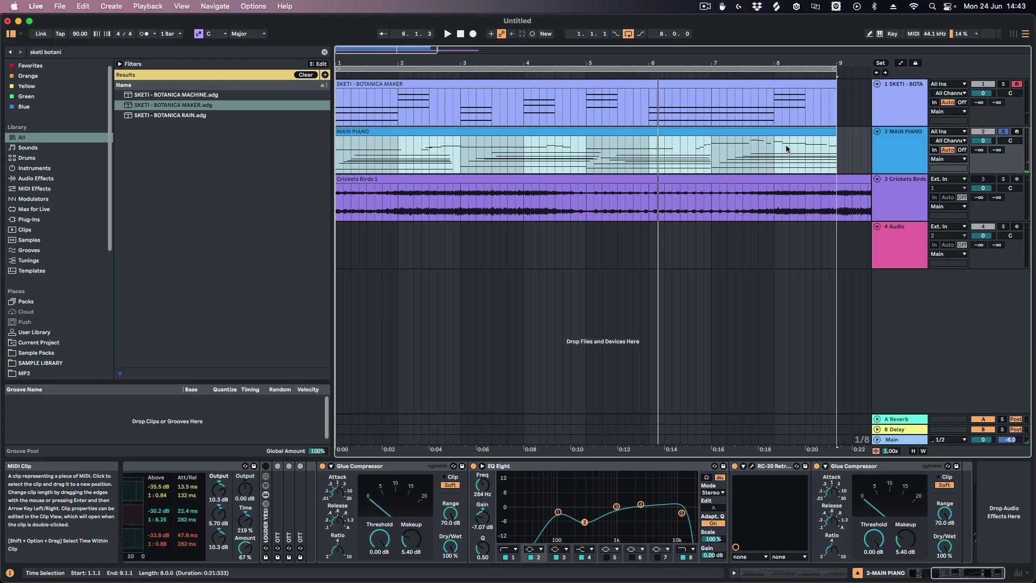
pyautogui.press('space')
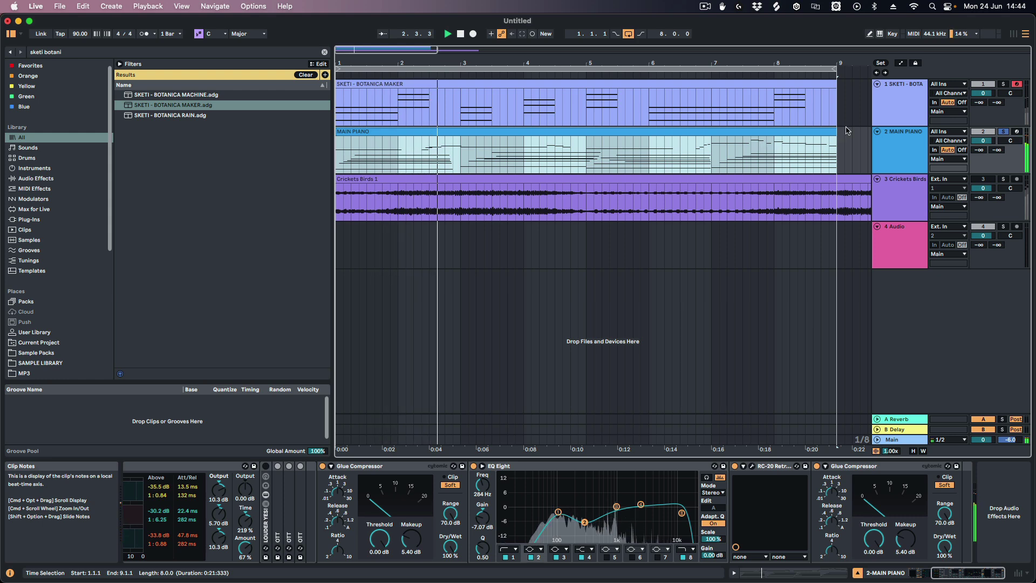
pyautogui.click(885, 105)
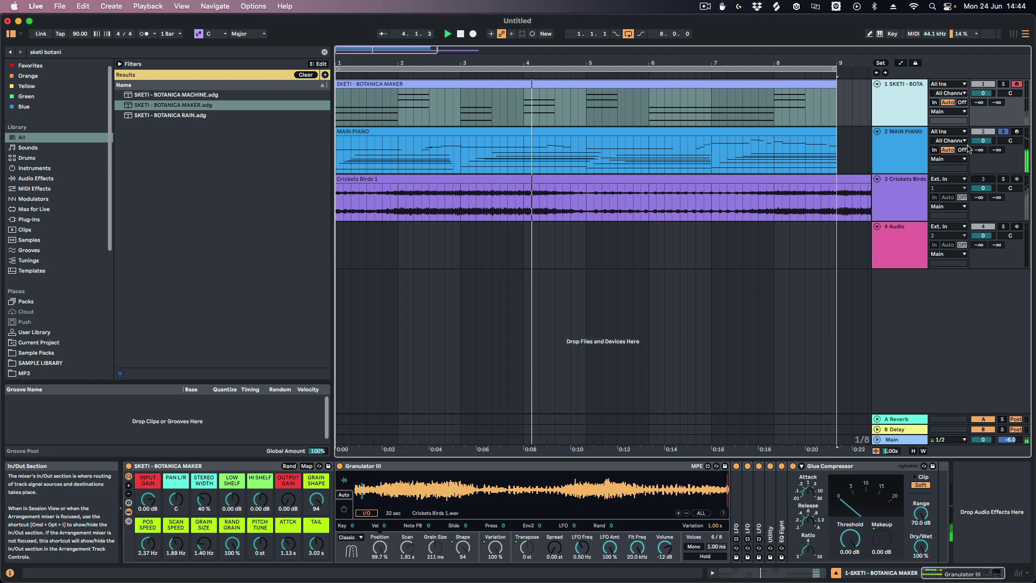
pyautogui.click(1003, 132)
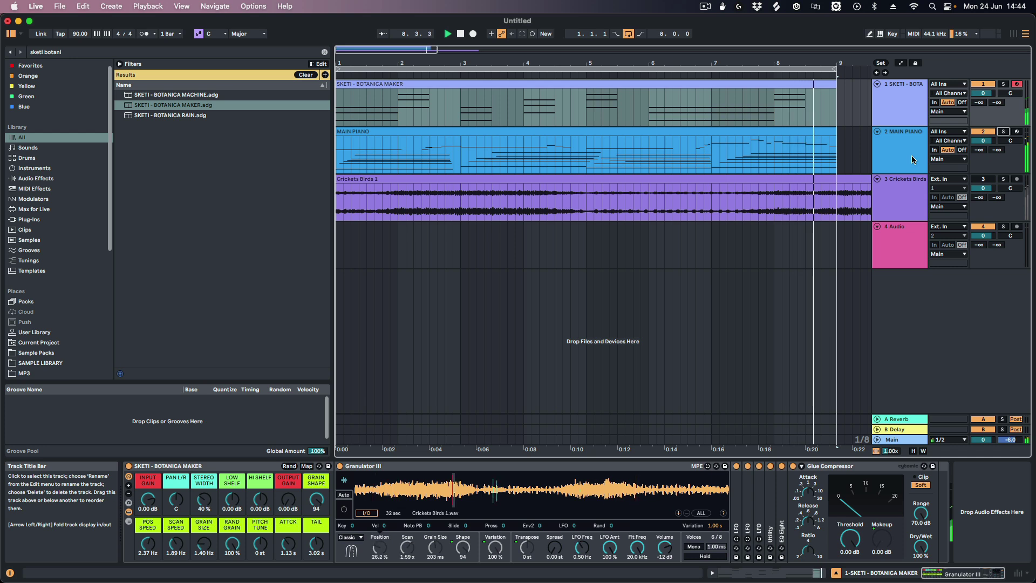
pyautogui.moveTo(980, 139); pyautogui.dragTo(980, 157)
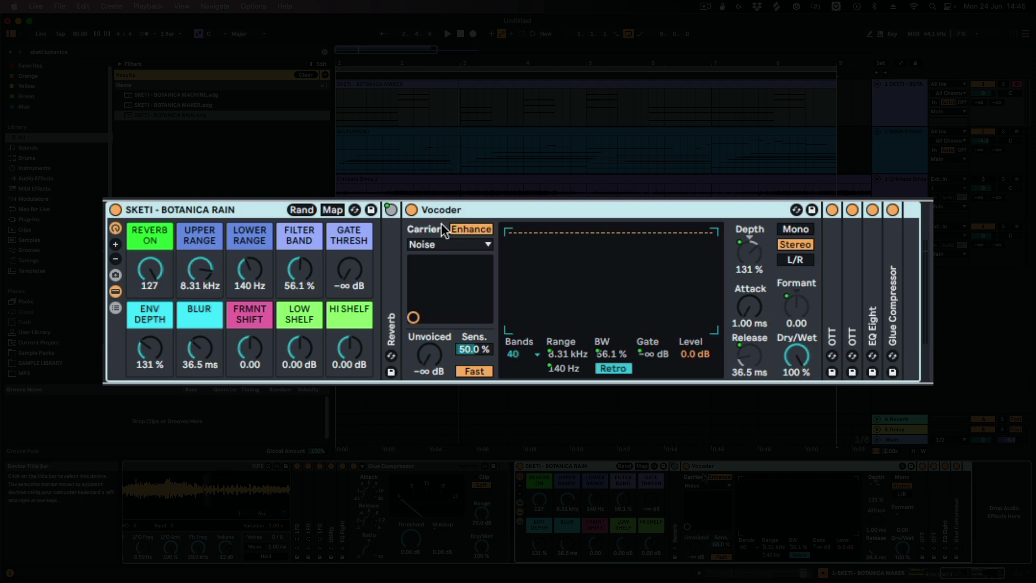
# Step: Add a Glue Compressor after the Botanica Rain rack, raise its makeup gain, and play the arrangement
pyautogui.click(466, 205)
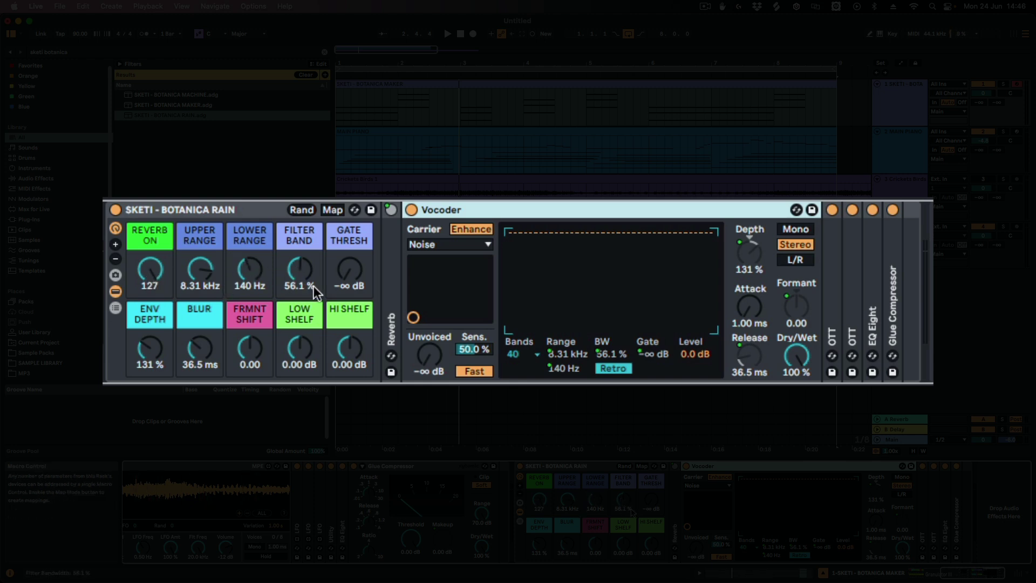
pyautogui.press('space')
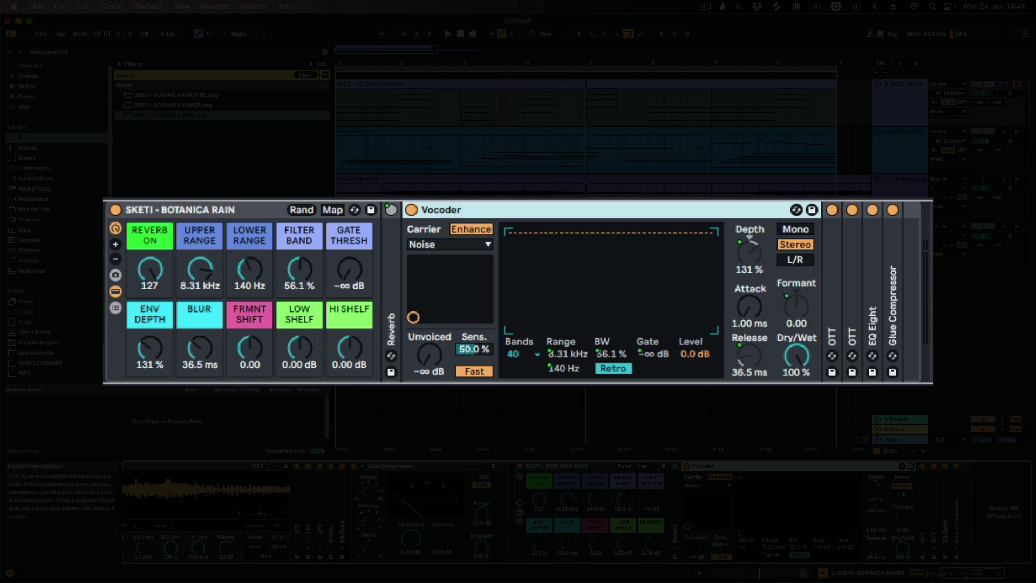
pyautogui.press('super+f')
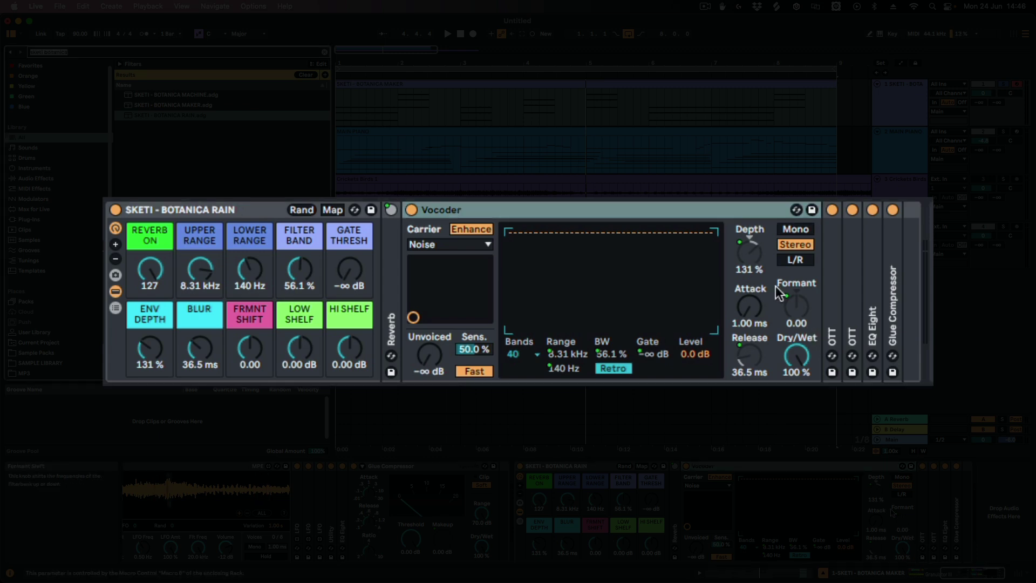
pyautogui.write('glu')
pyautogui.moveTo(1005, 544); pyautogui.dragTo(965, 531)
pyautogui.press('space')
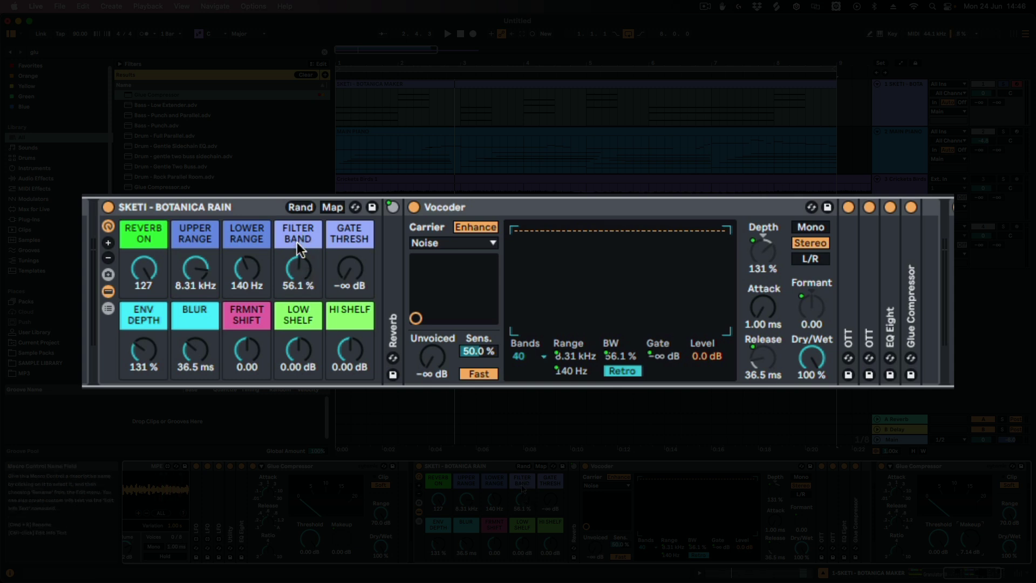
# Step: Narrow the Botanica Rain rack's Filter Band macro to 19.2 % and set its Blur macro to 101 ms
pyautogui.moveTo(300, 269); pyautogui.dragTo(300, 292)
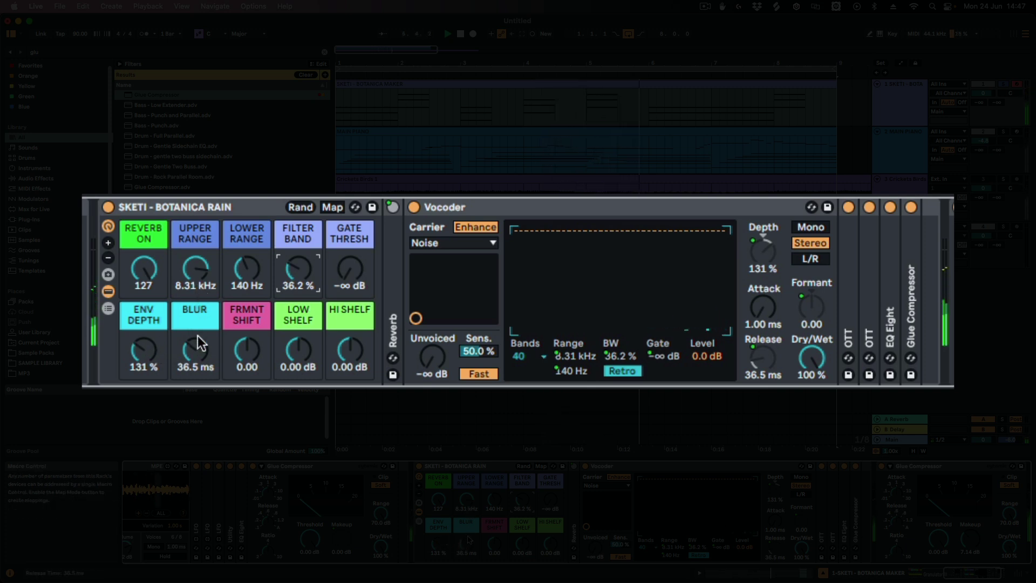
pyautogui.click(190, 353)
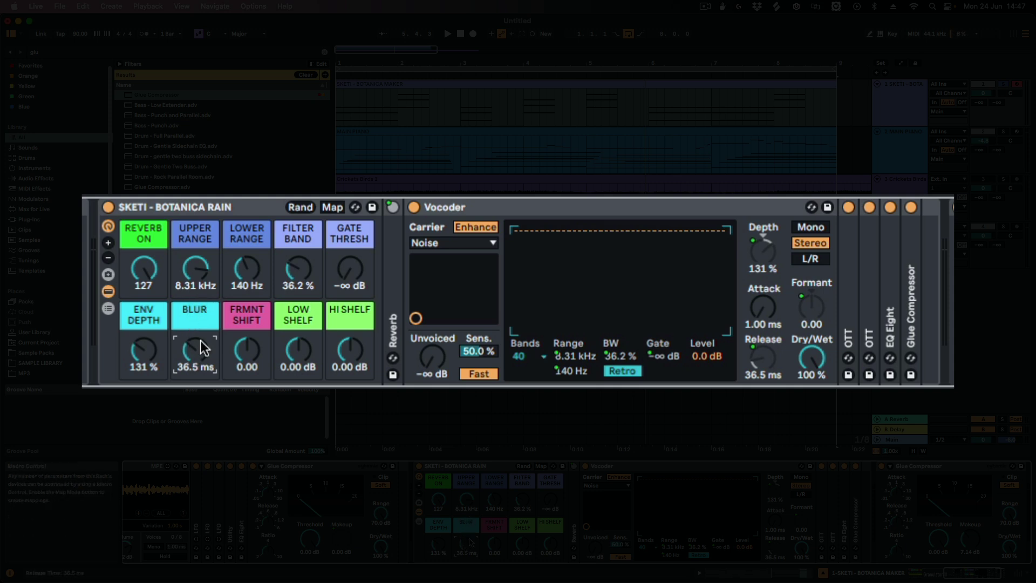
pyautogui.moveTo(201, 356); pyautogui.dragTo(200, 327)
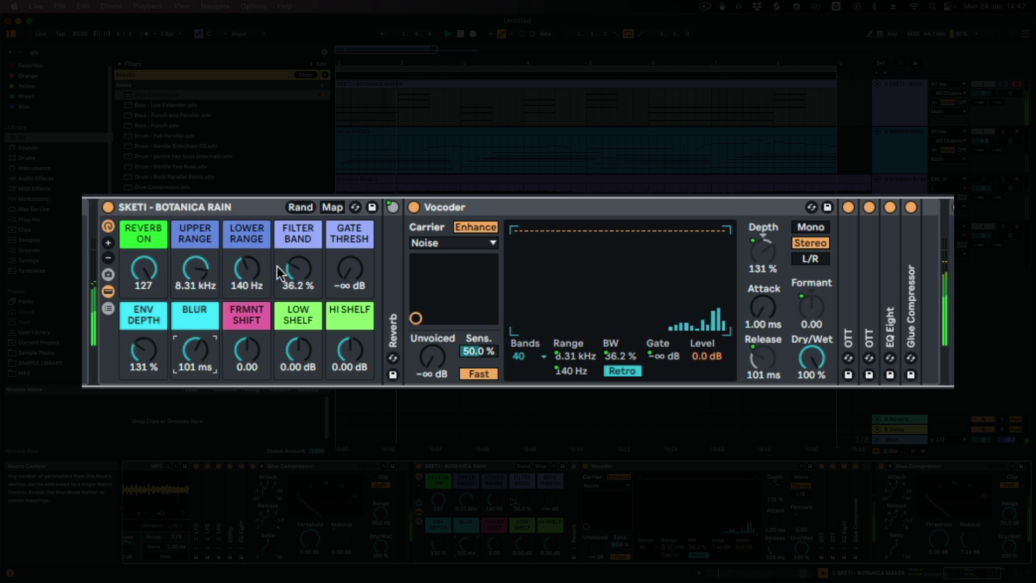
pyautogui.moveTo(309, 273); pyautogui.dragTo(310, 301)
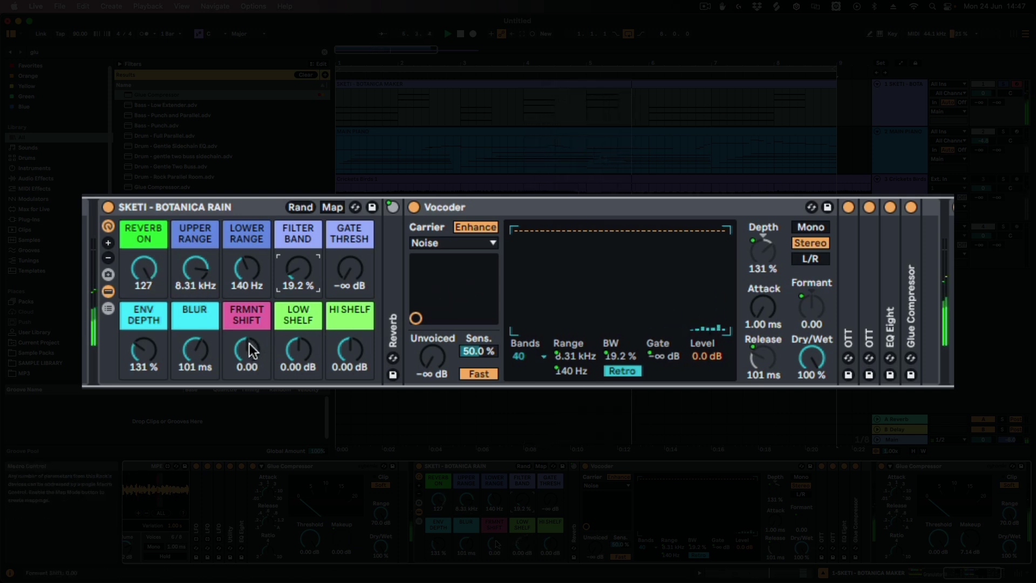
# Step: Try Frmnt Shift at 15.0, Hi Shelf at -5.31 dB and a Low Shelf change, and reset all three macros to zero
pyautogui.moveTo(248, 343)
pyautogui.mouseDown()
pyautogui.moveTo(248, 357)
pyautogui.moveTo(248, 328)
pyautogui.moveTo(248, 341)
pyautogui.mouseUp()
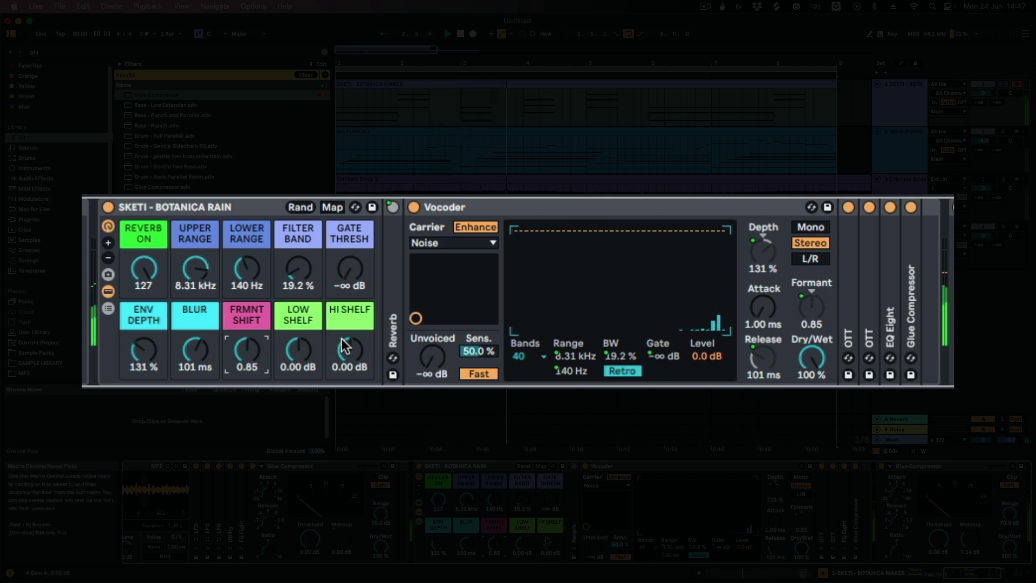
pyautogui.moveTo(348, 348); pyautogui.dragTo(238, 319)
pyautogui.click(246, 351)
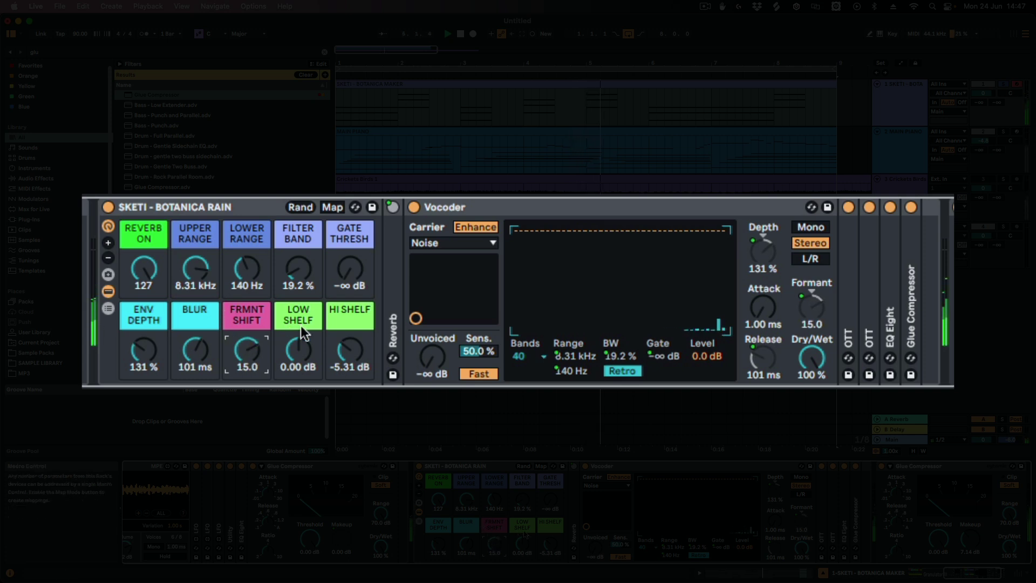
pyautogui.moveTo(351, 350); pyautogui.dragTo(356, 359)
pyautogui.doubleClick(352, 352)
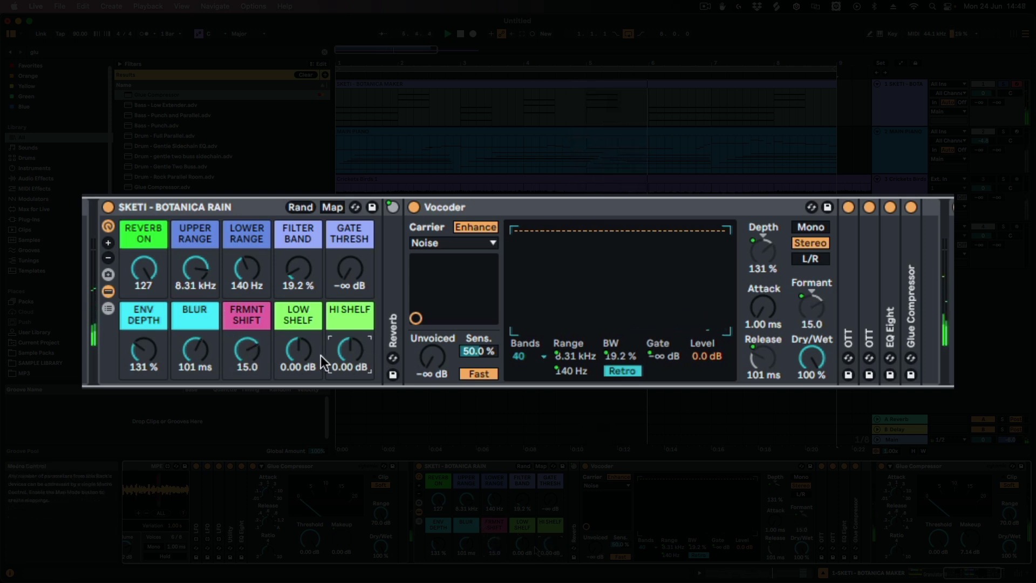
pyautogui.doubleClick(251, 354)
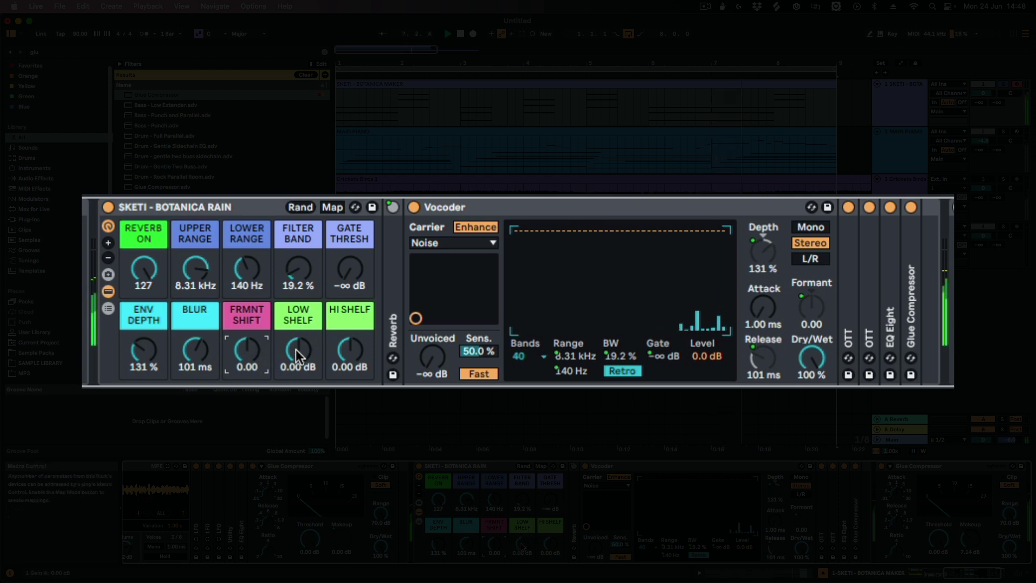
pyautogui.moveTo(301, 346)
pyautogui.mouseDown()
pyautogui.moveTo(301, 394)
pyautogui.moveTo(298, 327)
pyautogui.mouseUp()
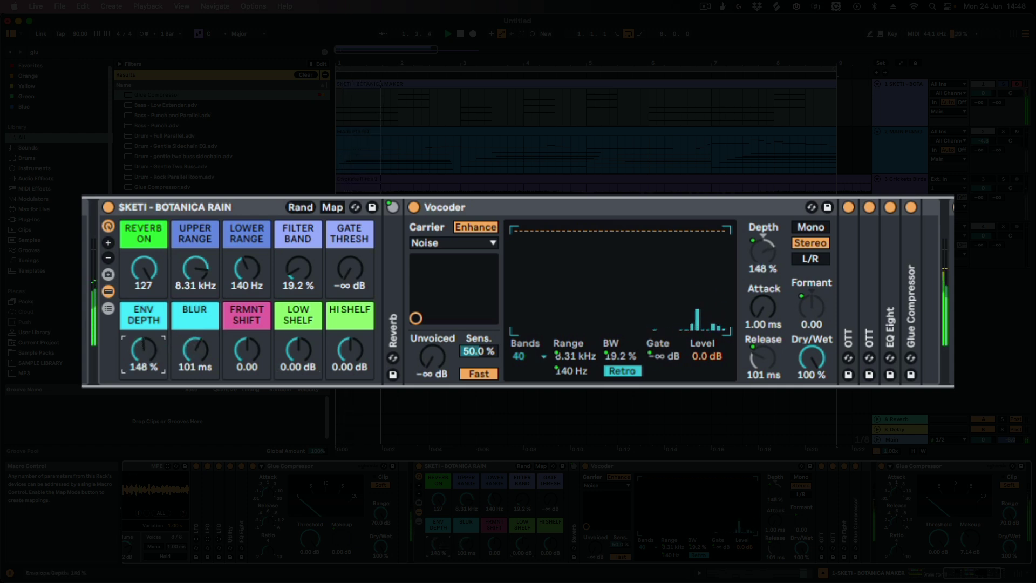
# Step: Sweep the Env Depth macro and set it to 117 %, trying Upper Range and Lower Range but keeping them at 8.31 kHz and 140 Hz
pyautogui.moveTo(144, 355); pyautogui.dragTo(144, 360)
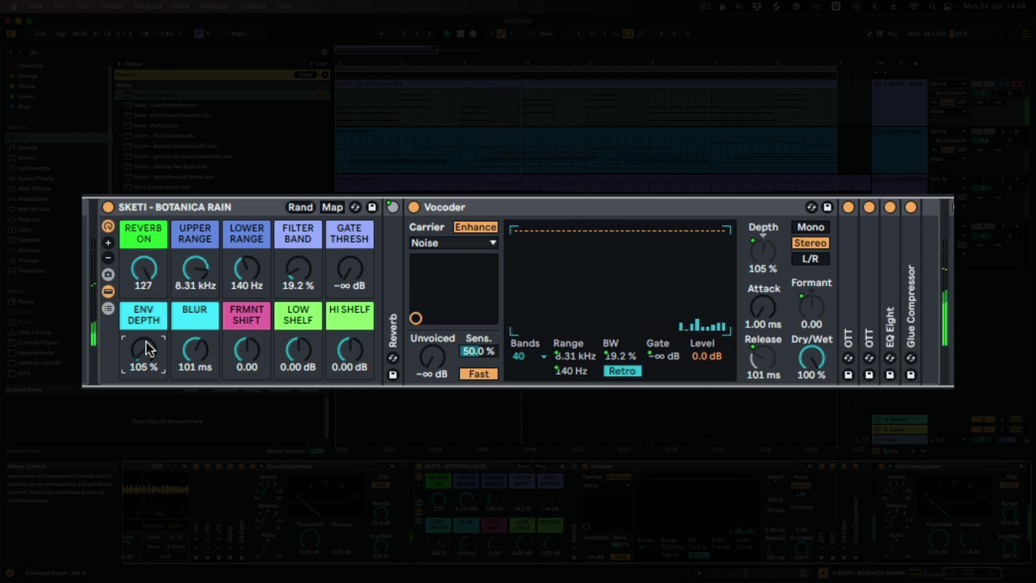
pyautogui.moveTo(159, 349); pyautogui.dragTo(144, 353)
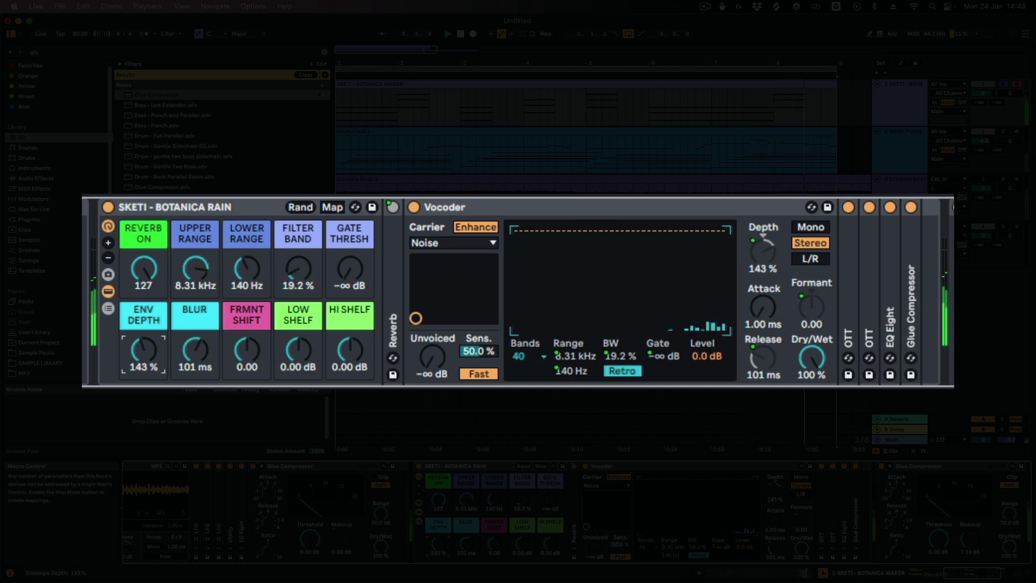
pyautogui.moveTo(144, 350); pyautogui.dragTo(144, 348)
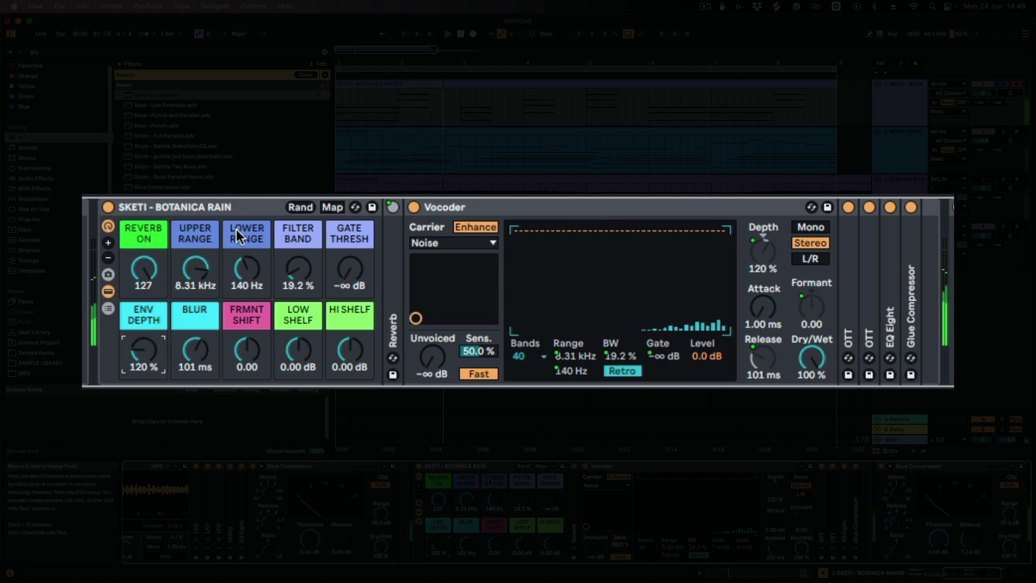
pyautogui.moveTo(195, 268); pyautogui.dragTo(196, 221)
pyautogui.moveTo(260, 266); pyautogui.dragTo(196, 275)
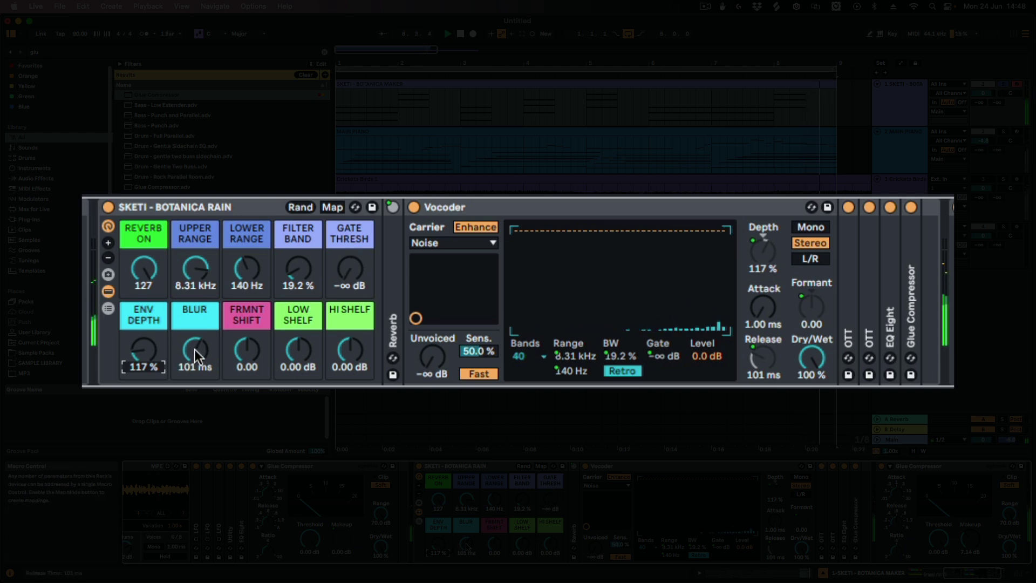
# Step: Set the Blur macro to 25.2 ms, try Gate Thresh at -40 dB, return it to -∞ dB, and readjust Env Depth
pyautogui.moveTo(195, 351); pyautogui.dragTo(195, 369)
pyautogui.moveTo(350, 268); pyautogui.dragTo(350, 265)
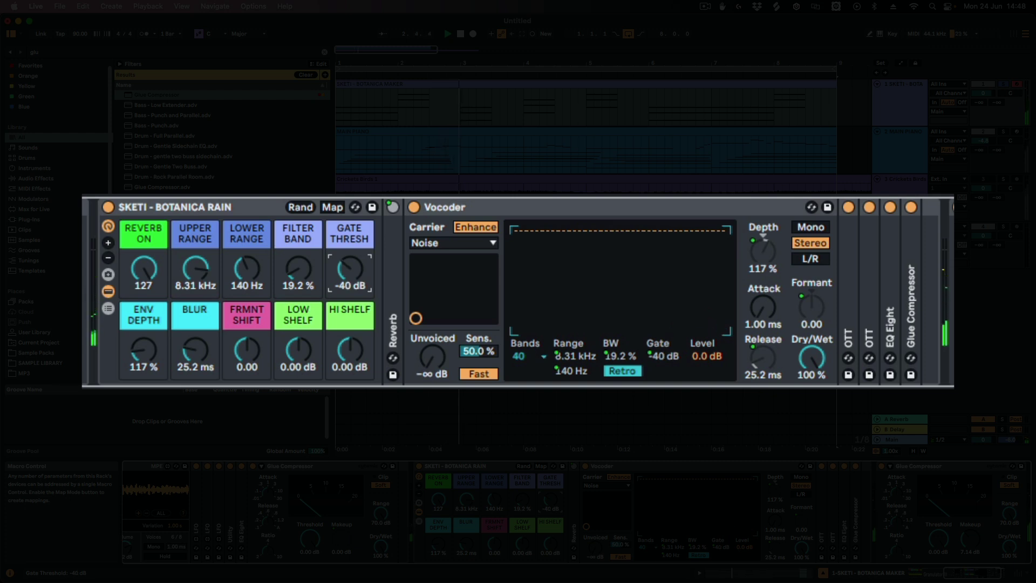
pyautogui.moveTo(350, 268); pyautogui.dragTo(349, 269)
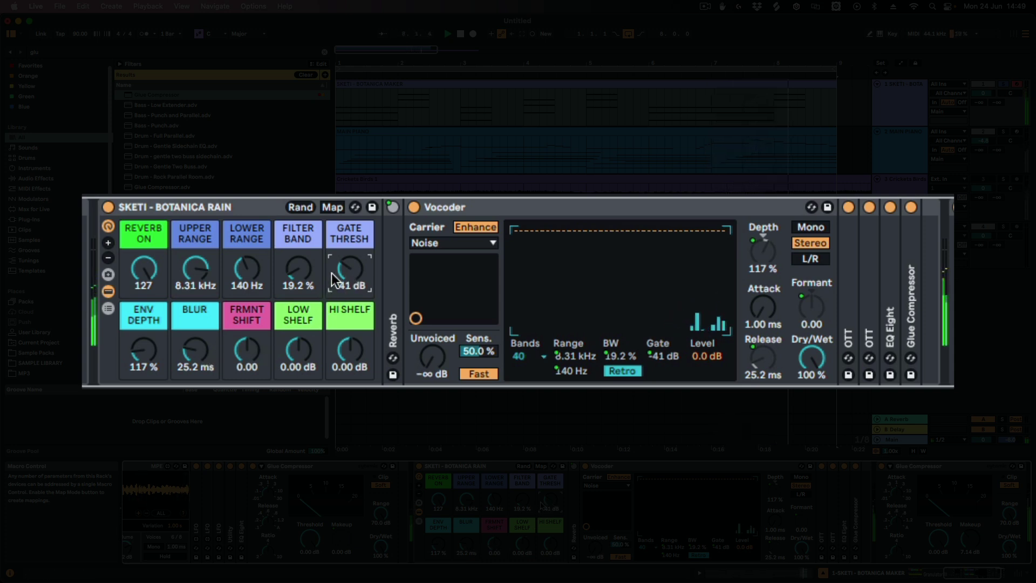
pyautogui.moveTo(337, 279); pyautogui.dragTo(312, 276)
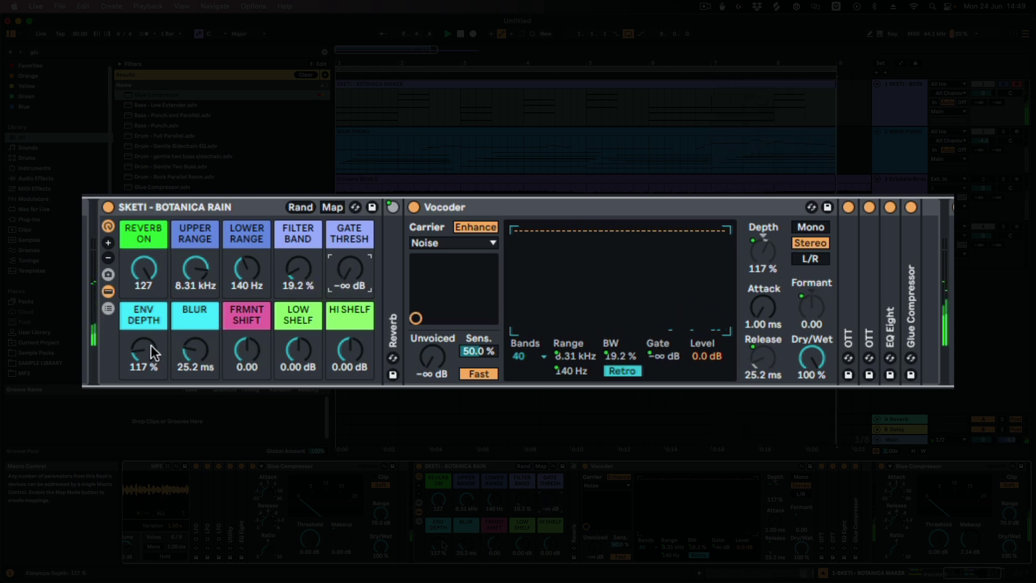
pyautogui.moveTo(154, 351); pyautogui.dragTo(154, 349)
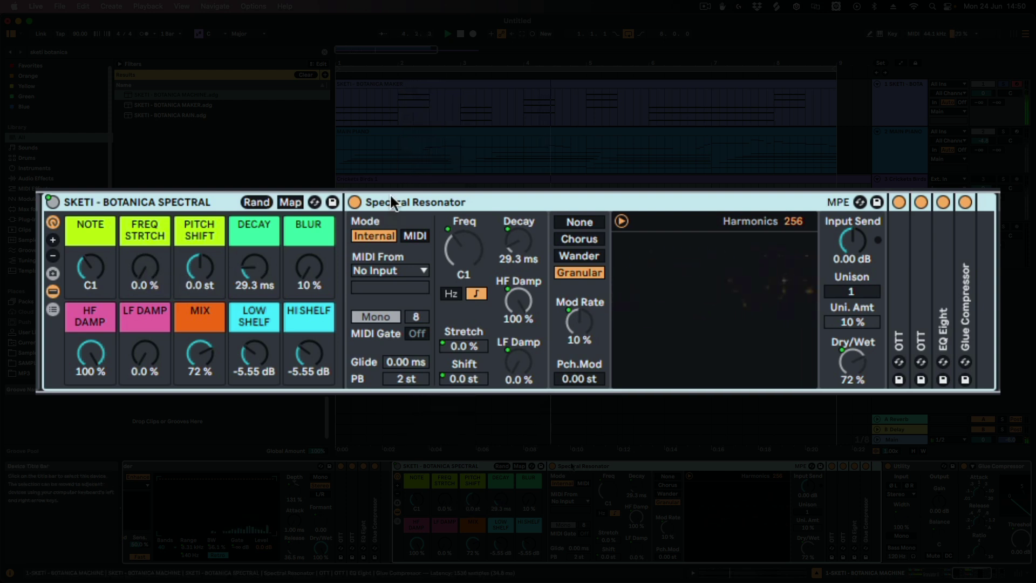
# Step: On the Botanica Spectral rack, set Decay to 187 ms, Blur to 18 %, Freq Strtch to 80 % and Pitch Shift to 15.5 st
pyautogui.moveTo(258, 284); pyautogui.dragTo(308, 267)
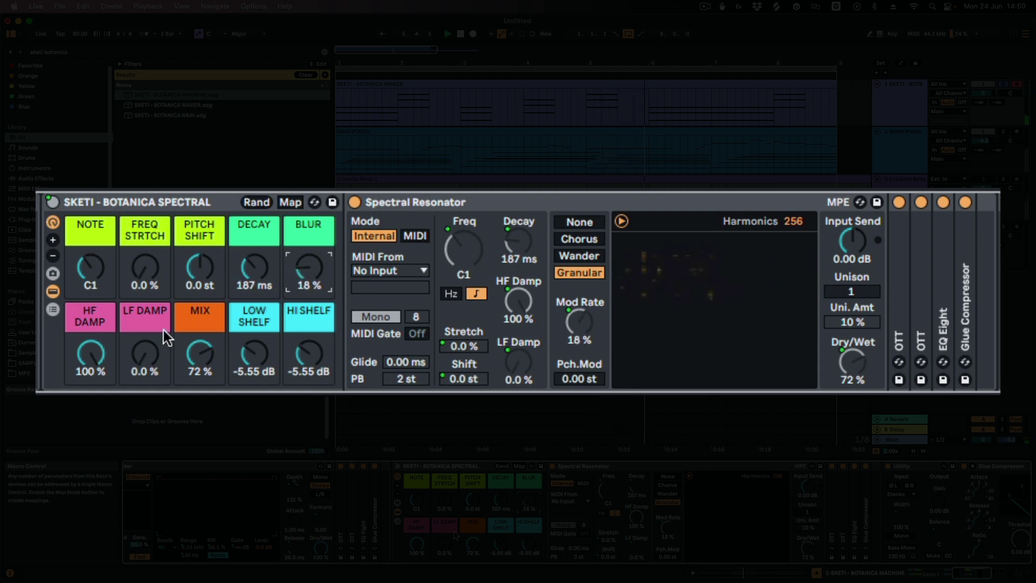
pyautogui.moveTo(147, 274); pyautogui.dragTo(148, 238)
pyautogui.moveTo(199, 267); pyautogui.dragTo(199, 254)
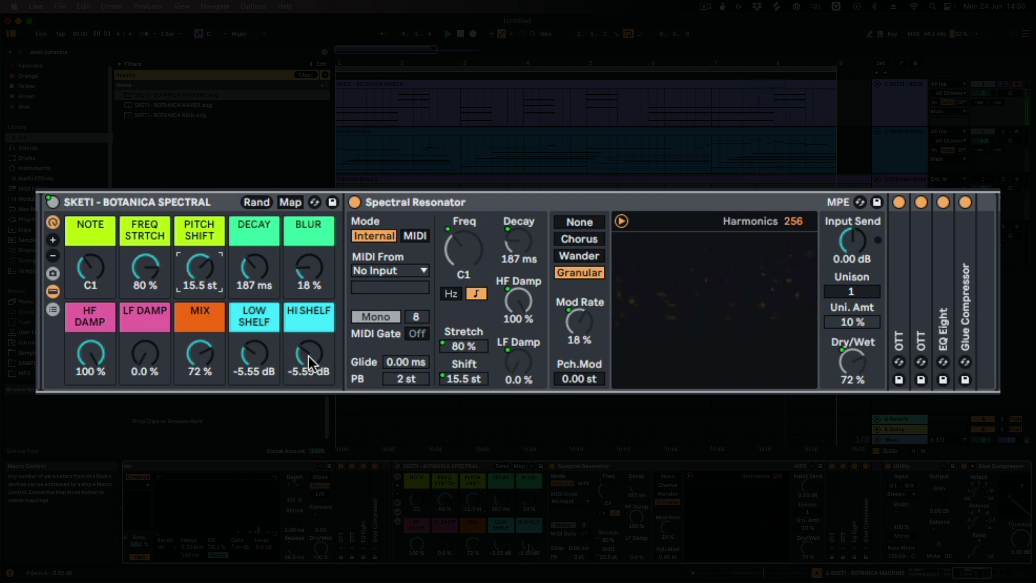
# Step: Raise Low Shelf to -2.72 dB and Hi Shelf to -3.43 dB, and try the Note macro at A#3 before returning it to C1
pyautogui.moveTo(308, 356); pyautogui.dragTo(268, 340)
pyautogui.moveTo(93, 273); pyautogui.dragTo(92, 238)
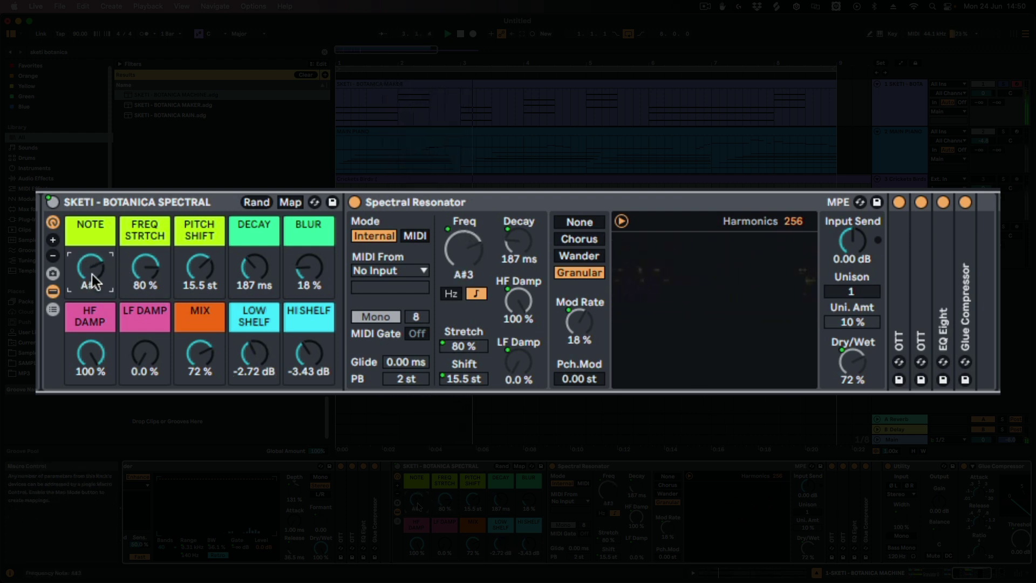
pyautogui.moveTo(93, 273)
pyautogui.mouseDown()
pyautogui.moveTo(93, 248)
pyautogui.moveTo(86, 270)
pyautogui.mouseUp()
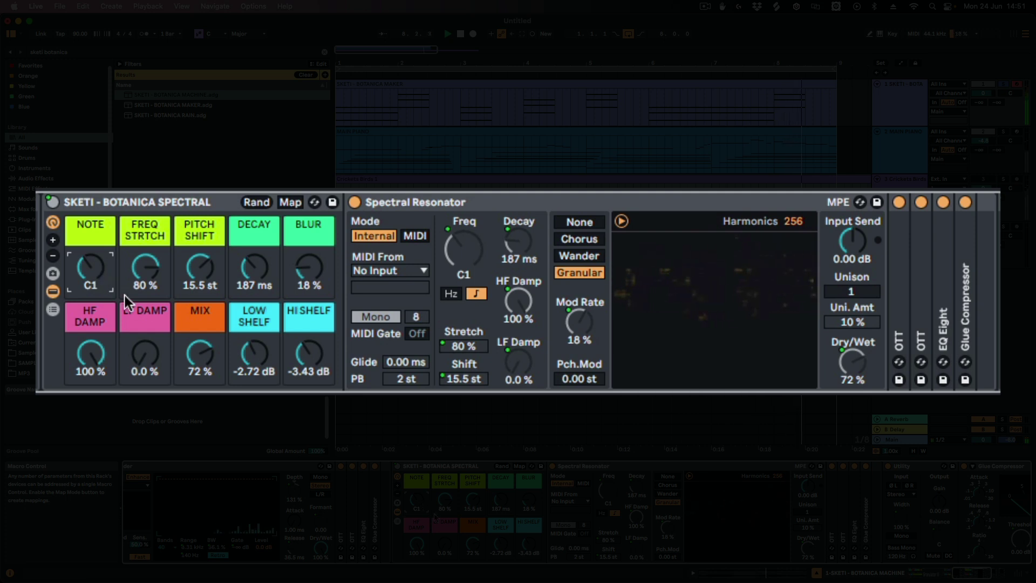
# Step: Set the LF Damp macro to 43 % and compare the Mix macro at 100 % and 0.0 %
pyautogui.moveTo(144, 356); pyautogui.dragTo(144, 329)
pyautogui.moveTo(200, 354)
pyautogui.mouseDown()
pyautogui.moveTo(200, 379)
pyautogui.moveTo(200, 337)
pyautogui.mouseUp()
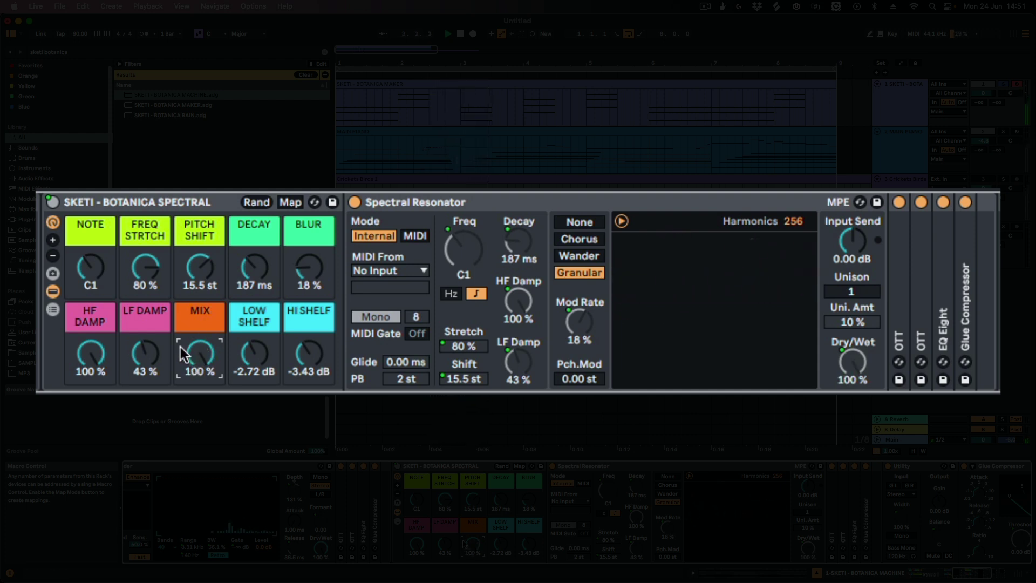
pyautogui.moveTo(196, 353); pyautogui.dragTo(196, 410)
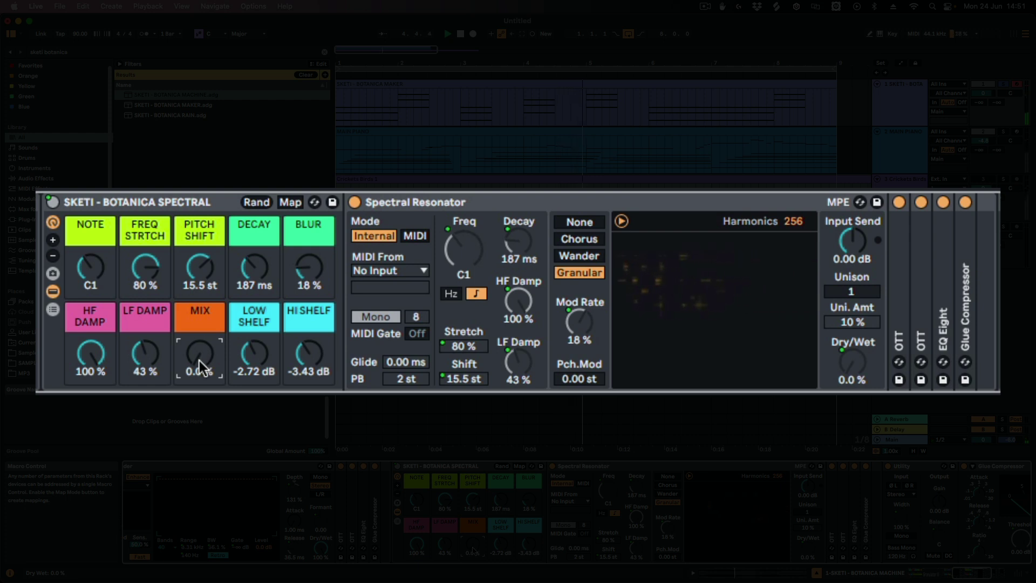
# Step: Try the Botanica Spectral rack's Mix macro at 100 %, then lower it to 12 %
pyautogui.moveTo(201, 368); pyautogui.dragTo(200, 312)
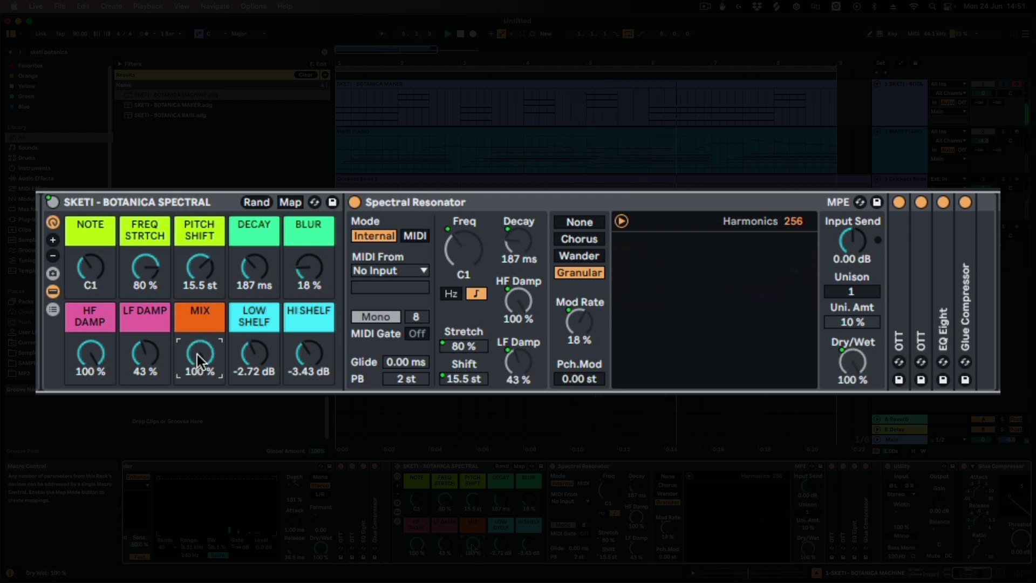
pyautogui.moveTo(197, 358); pyautogui.dragTo(197, 368)
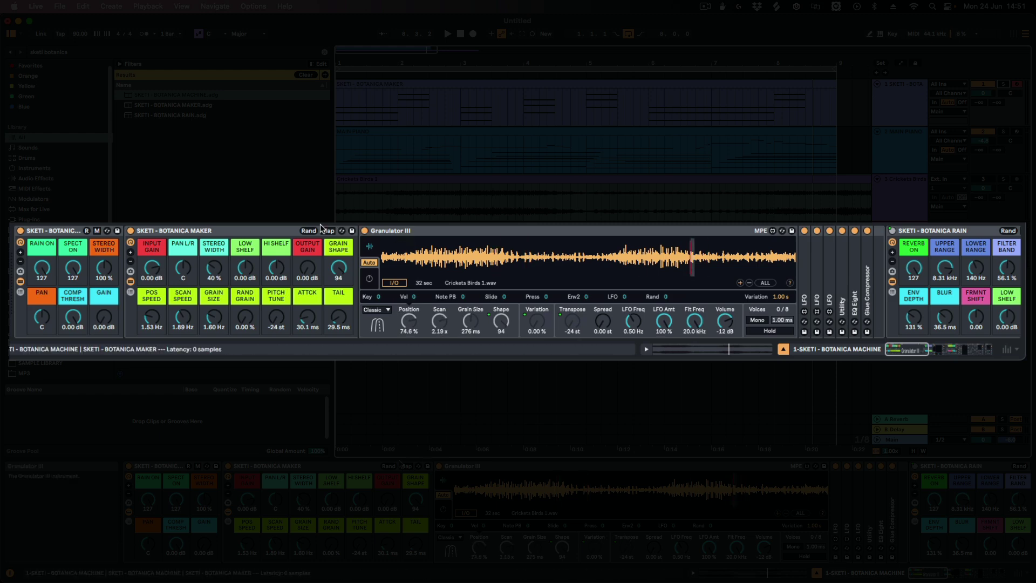
# Step: On the Botanica Maker rack, set Attack to 1.69 s, Tail to 4.22 s, Scan Speed to 1.76 Hz and Stereo Width to 0.0 % after trying 140 %
pyautogui.moveTo(909, 349); pyautogui.dragTo(848, 345)
pyautogui.click(890, 144)
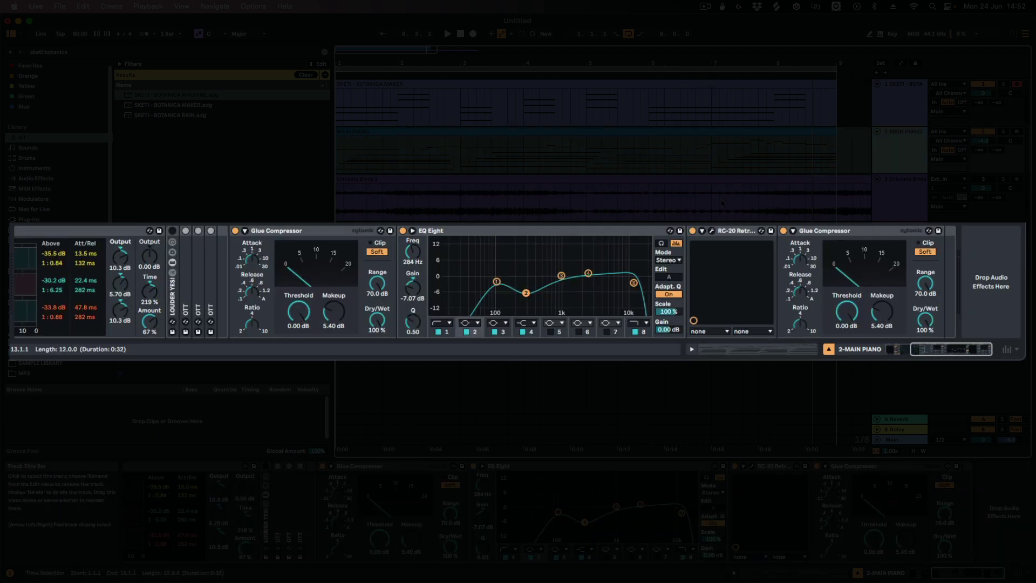
pyautogui.click(898, 116)
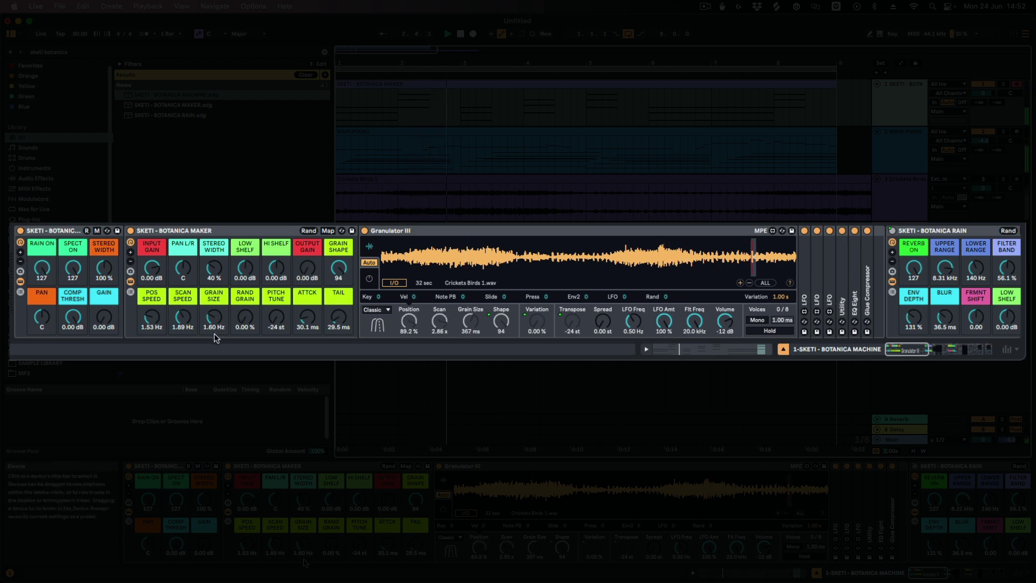
pyautogui.click(182, 317)
pyautogui.moveTo(183, 317)
pyautogui.mouseDown()
pyautogui.moveTo(183, 308)
pyautogui.moveTo(184, 330)
pyautogui.mouseUp()
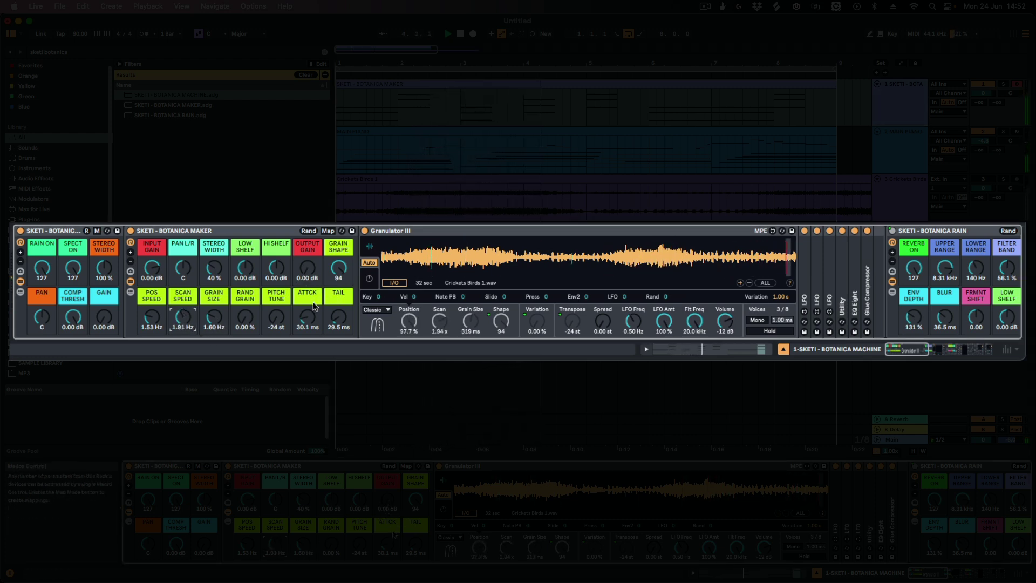
pyautogui.moveTo(338, 317); pyautogui.dragTo(307, 306)
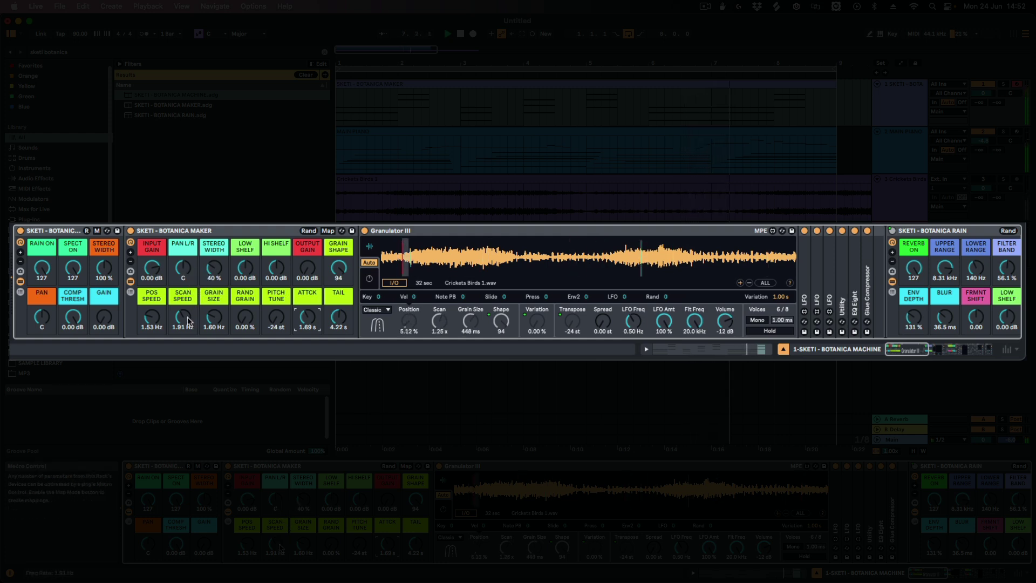
pyautogui.moveTo(205, 273); pyautogui.dragTo(206, 258)
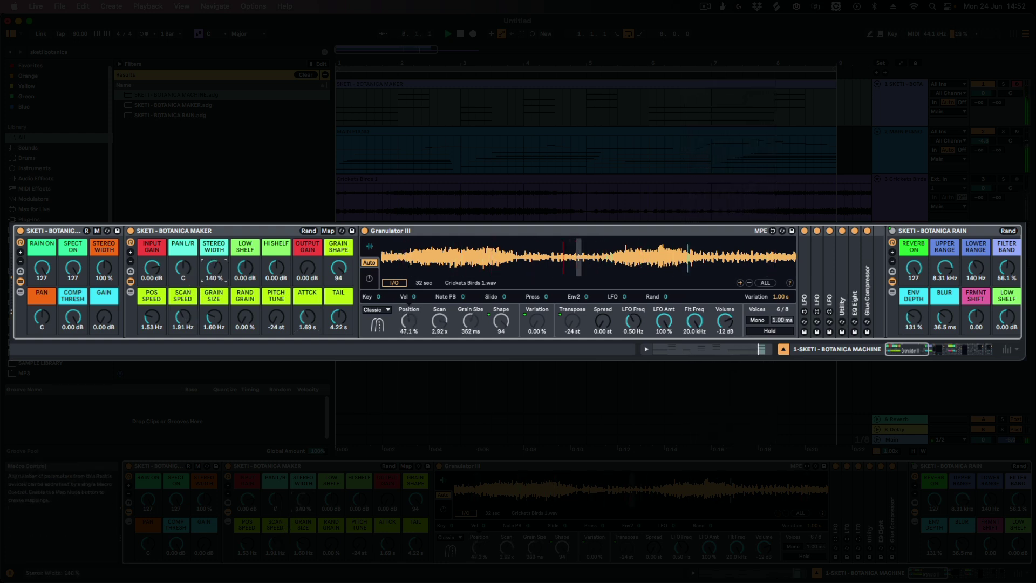
pyautogui.moveTo(214, 267); pyautogui.dragTo(175, 326)
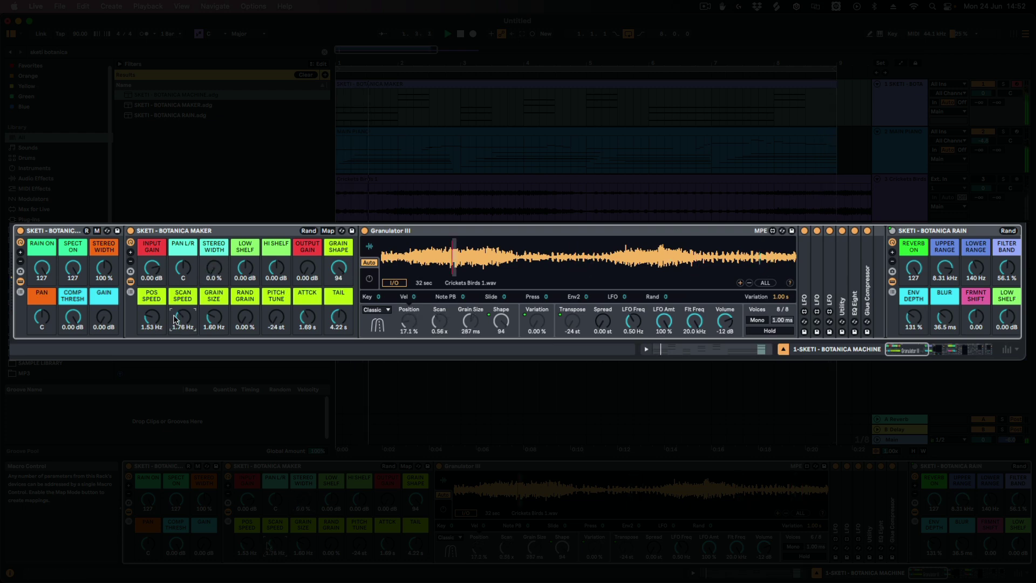
# Step: Raise the Botanica Spectral rack's Mix macro to 64 % to hear the resonated texture against the piano
pyautogui.moveTo(914, 350); pyautogui.dragTo(959, 344)
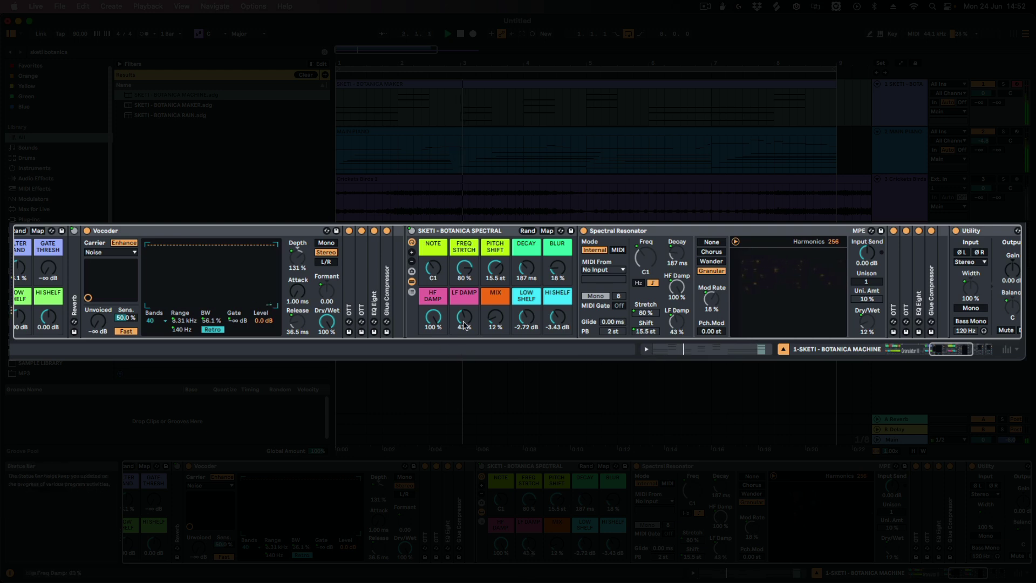
pyautogui.click(495, 316)
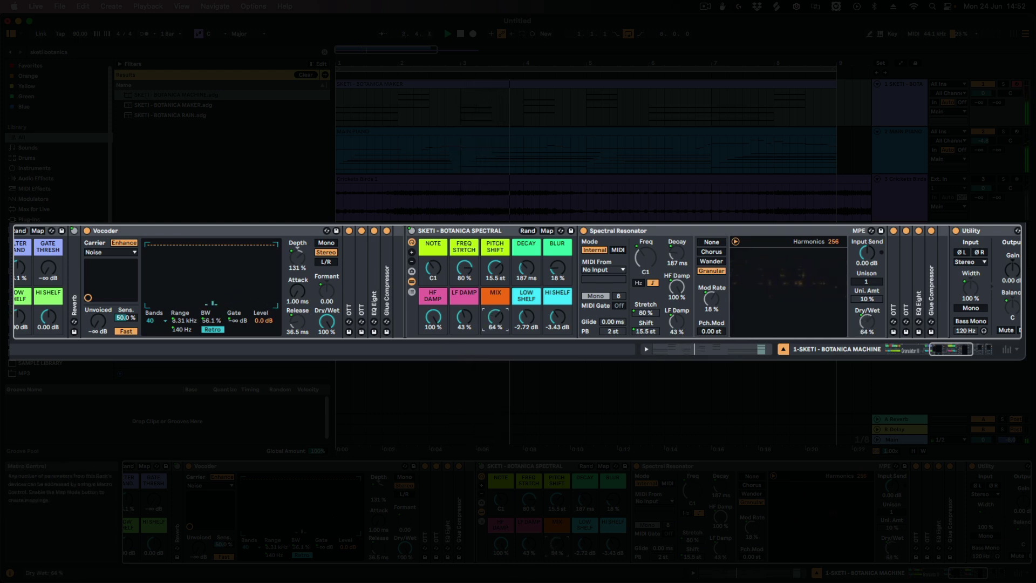
pyautogui.moveTo(495, 316); pyautogui.dragTo(495, 315)
pyautogui.click(495, 316)
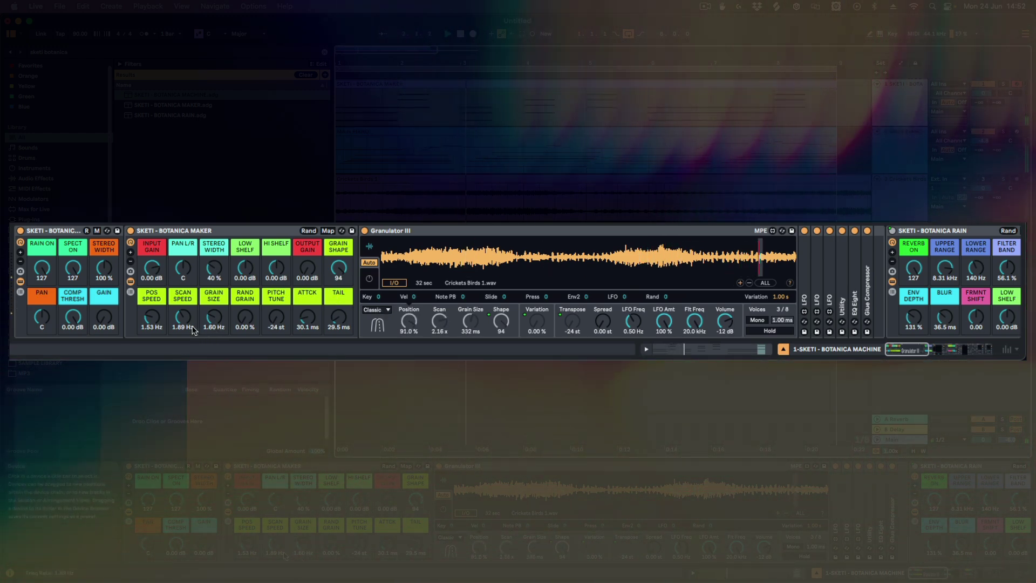
# Step: Lengthen the Botanica Maker's Attack to 1.69 s and Tail to 4.22 s, reduce Stereo Width to 0.0 %, and set Scan Speed to 1.76 Hz
pyautogui.moveTo(192, 330)
pyautogui.mouseDown()
pyautogui.moveTo(192, 312)
pyautogui.moveTo(183, 331)
pyautogui.mouseUp()
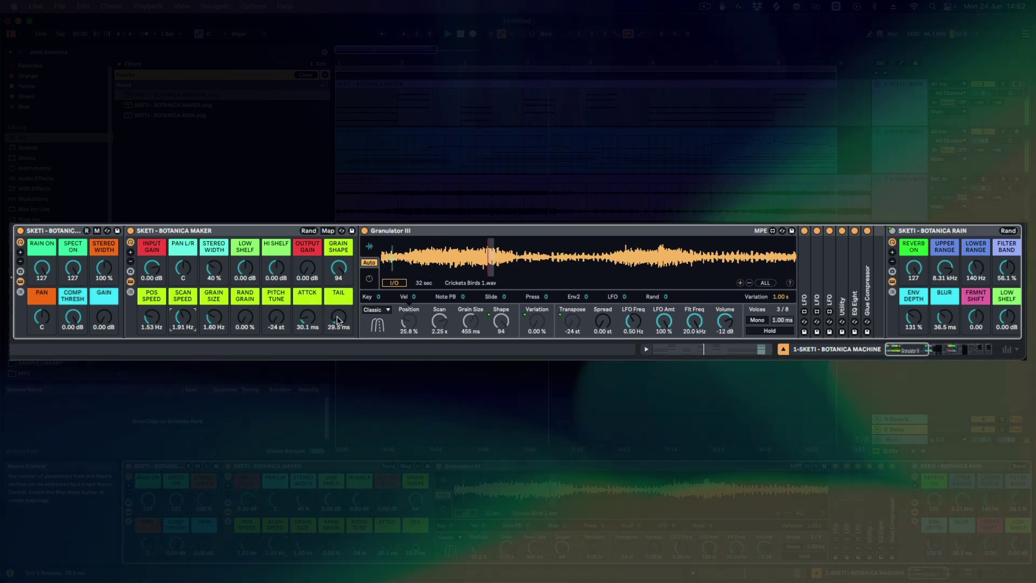
pyautogui.moveTo(338, 318); pyautogui.dragTo(312, 315)
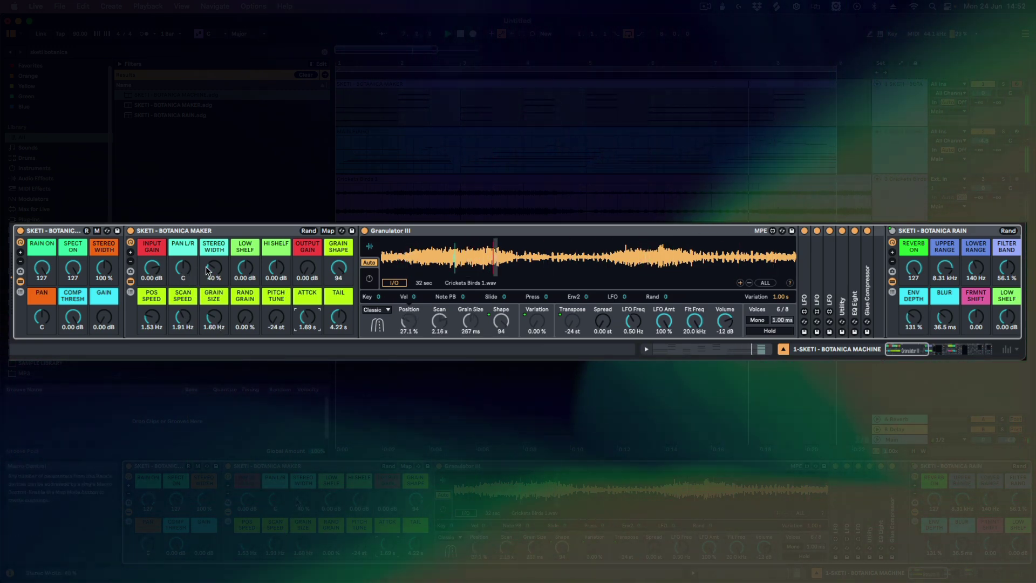
pyautogui.moveTo(207, 270); pyautogui.dragTo(182, 322)
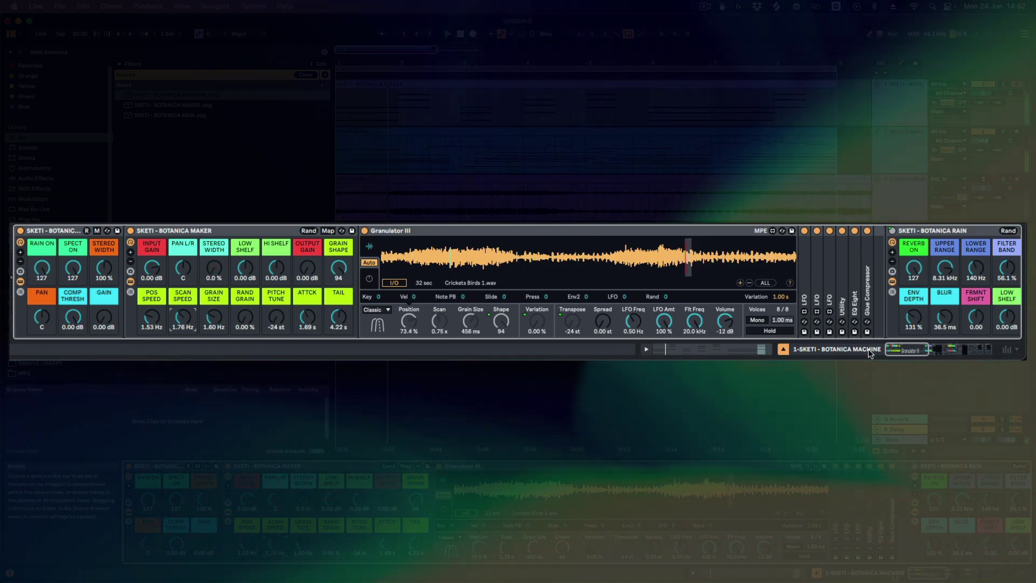
# Step: On the Botanica Spectral rack, set Decay to 589 ms and Blur to 36 %, and try Mix at 66 % before lowering it to 28 %
pyautogui.click(950, 346)
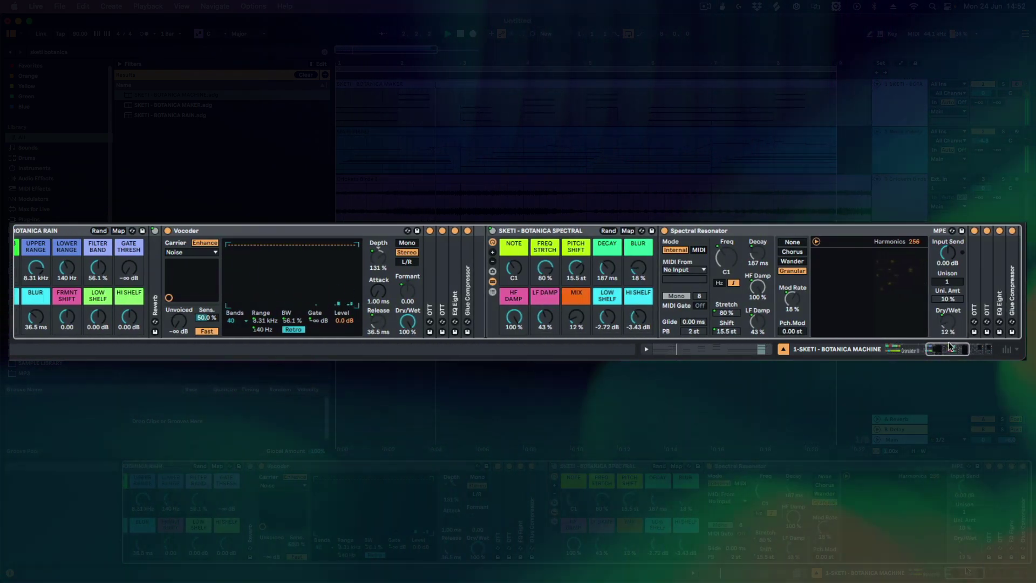
pyautogui.moveTo(950, 346); pyautogui.dragTo(954, 347)
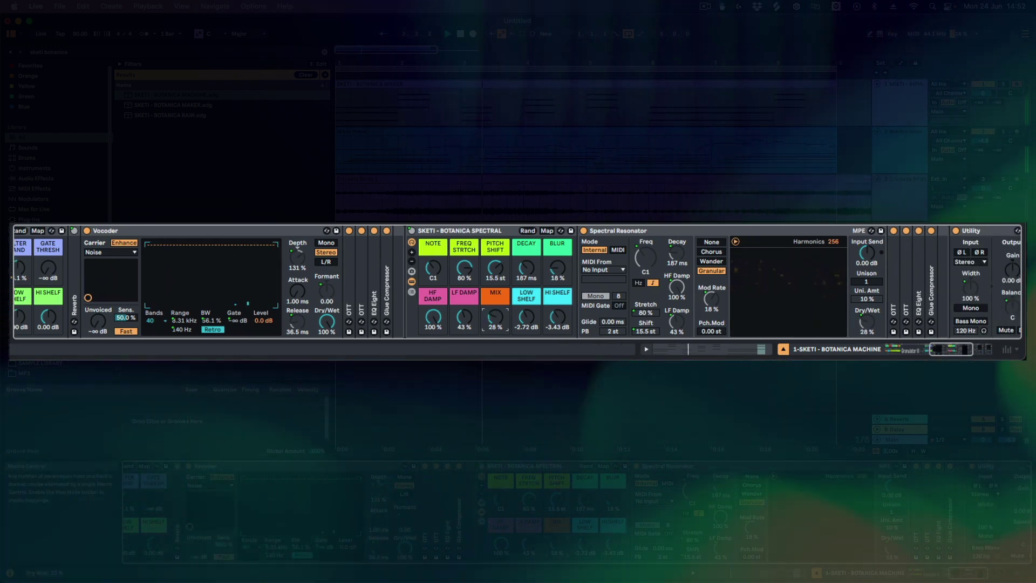
pyautogui.moveTo(495, 317); pyautogui.dragTo(558, 265)
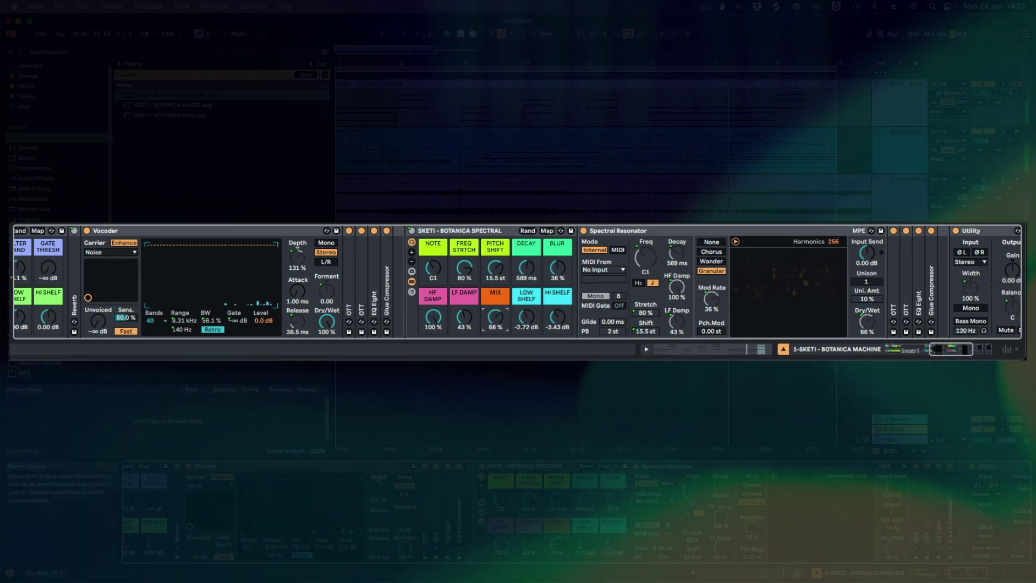
pyautogui.moveTo(499, 318)
pyautogui.mouseDown()
pyautogui.moveTo(495, 330)
pyautogui.moveTo(497, 316)
pyautogui.mouseUp()
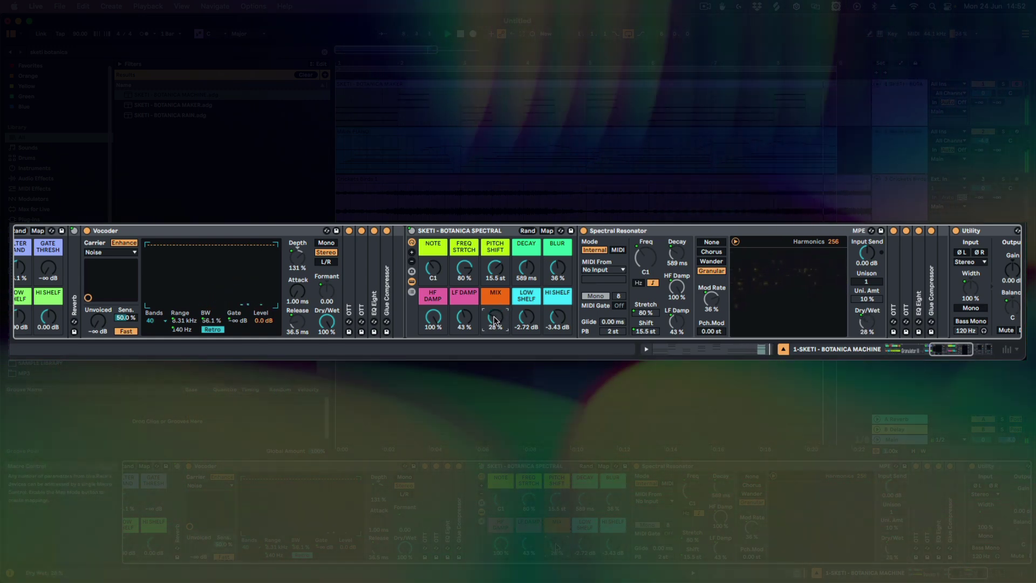